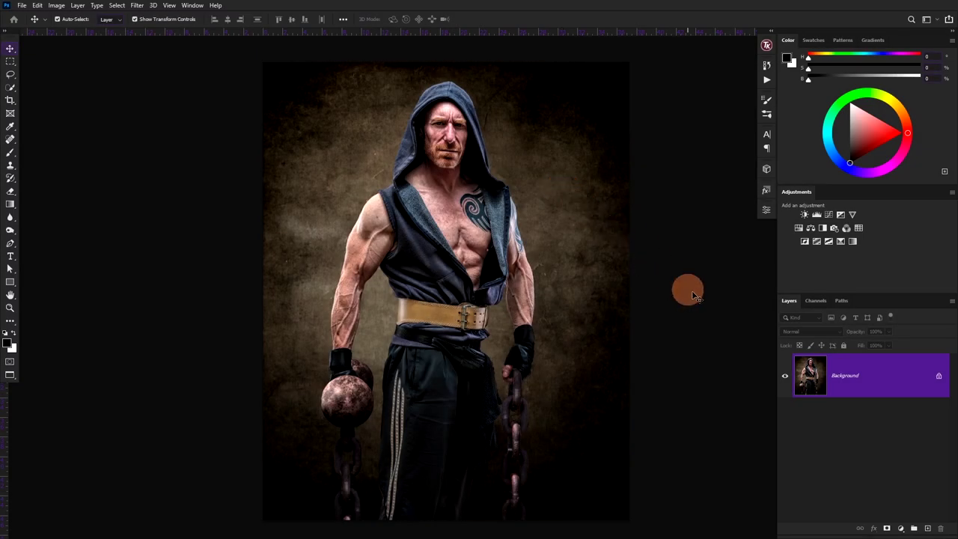
Step: Convert the Background portrait layer into a smart object named Layer 0
{"action": "right_click", "coordinate": [900, 376]}
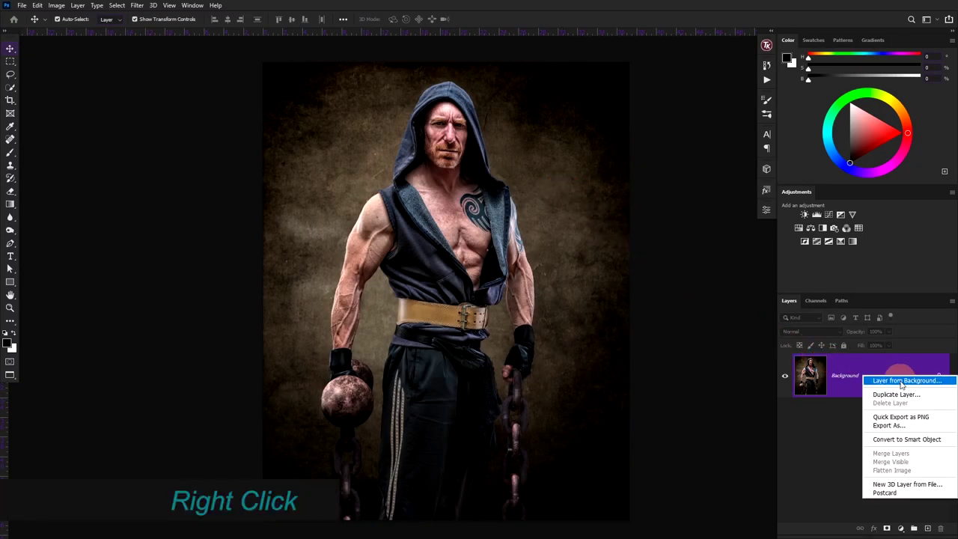
{"action": "left_click", "coordinate": [909, 445]}
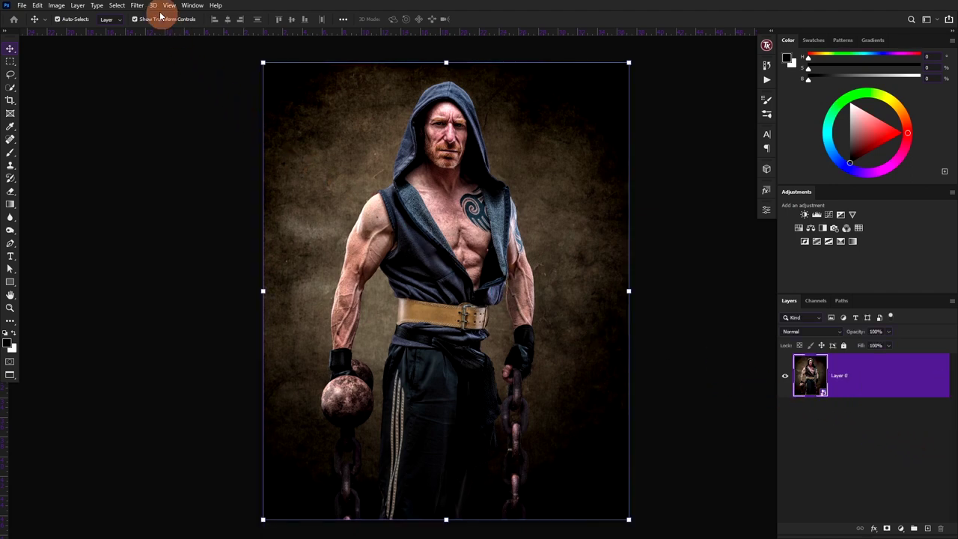
Step: Add a Poster Edges Filter Gallery smart filter: edge thickness 7, edge intensity 1, posterization 2
{"action": "left_click", "coordinate": [136, 6]}
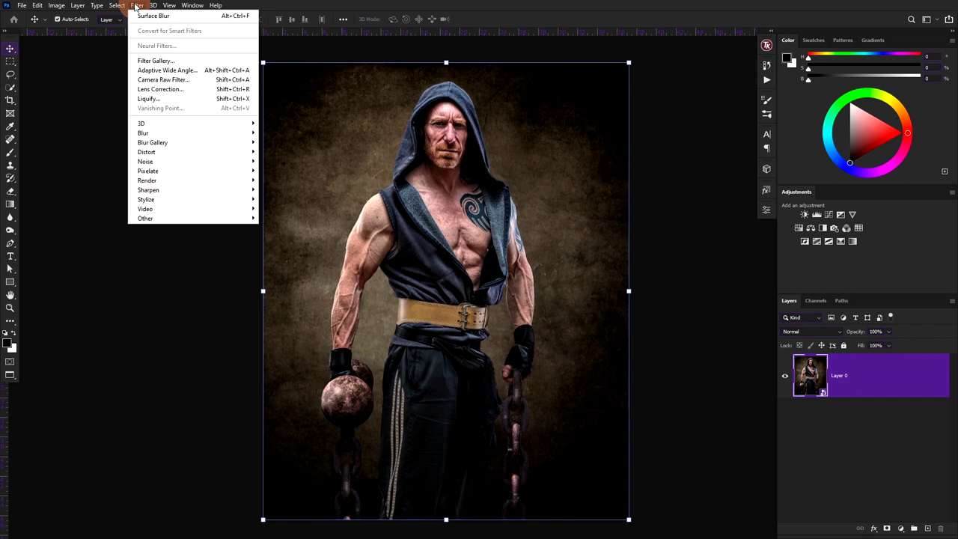
{"action": "left_click", "coordinate": [146, 59]}
{"action": "key", "text": "ctrl+minus"}
{"action": "key", "text": "ctrl+minus"}
{"action": "key", "text": "ctrl+minus"}
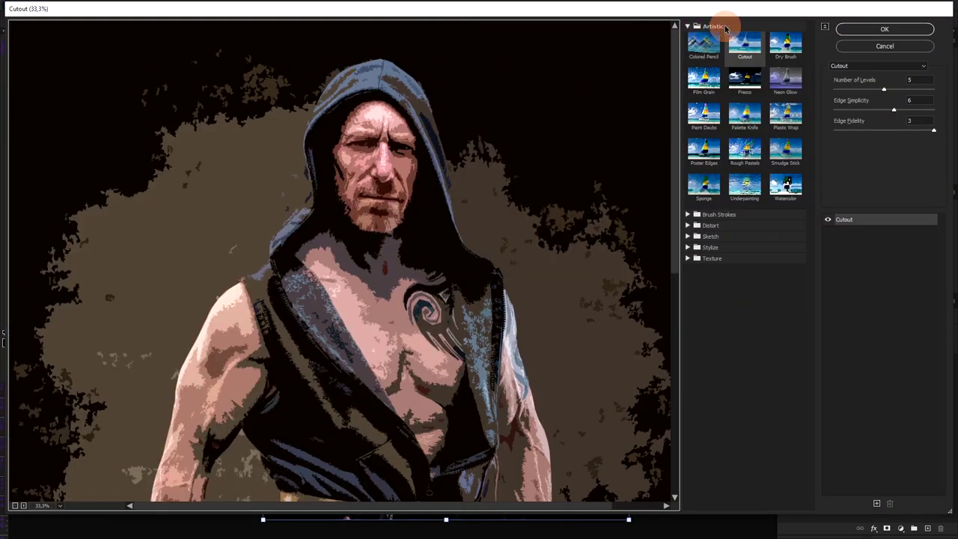
{"action": "left_click", "coordinate": [701, 150]}
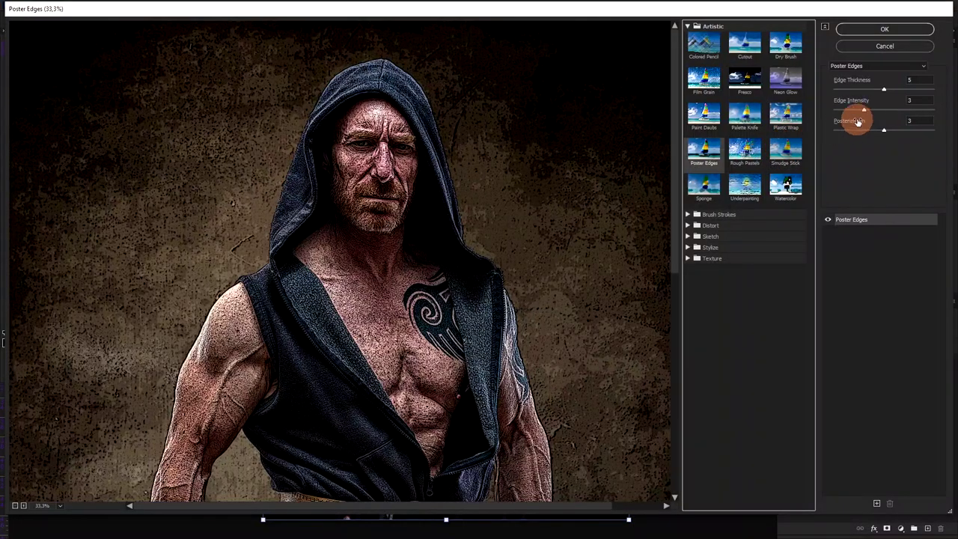
{"action": "left_click_drag", "start_coordinate": [884, 129], "coordinate": [907, 130]}
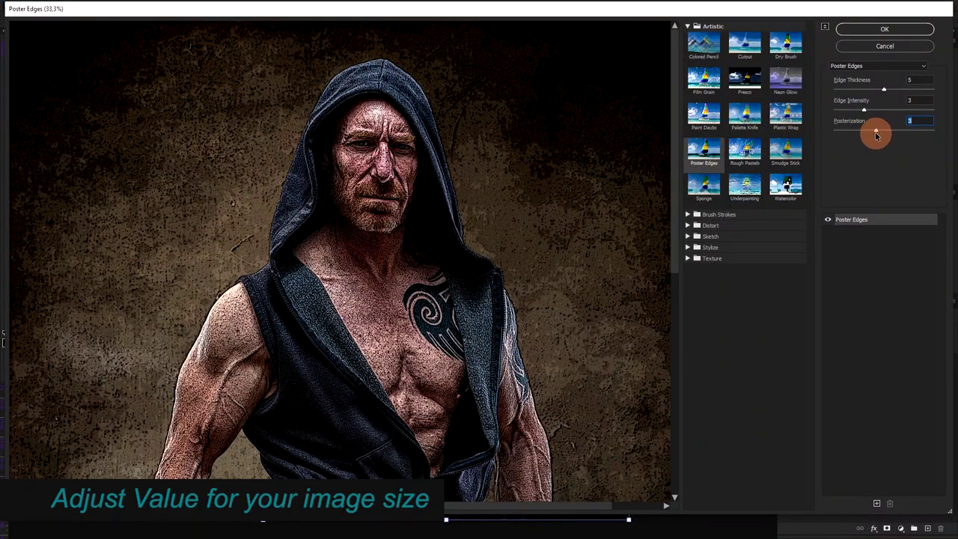
{"action": "left_click_drag", "start_coordinate": [876, 135], "coordinate": [868, 124]}
{"action": "left_click_drag", "start_coordinate": [901, 91], "coordinate": [918, 93]}
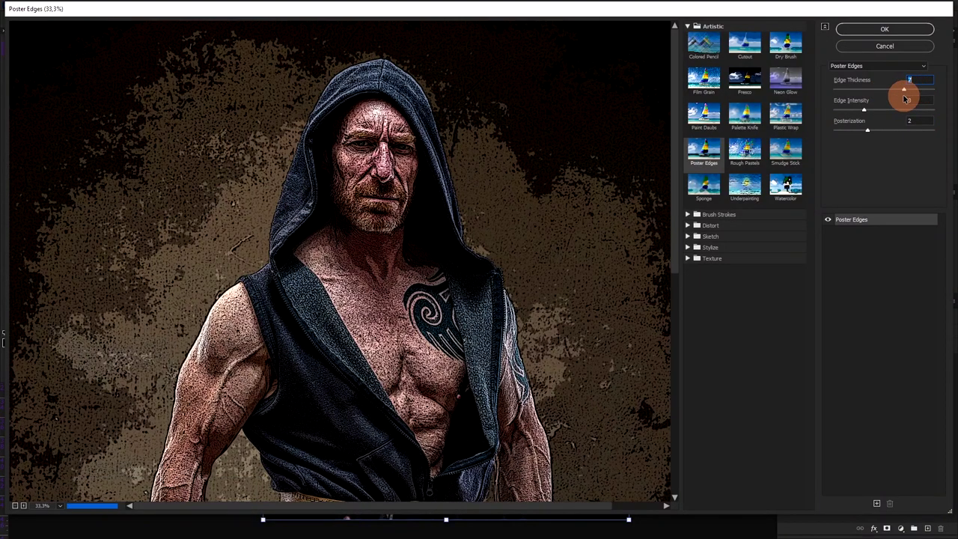
{"action": "left_click", "coordinate": [863, 110]}
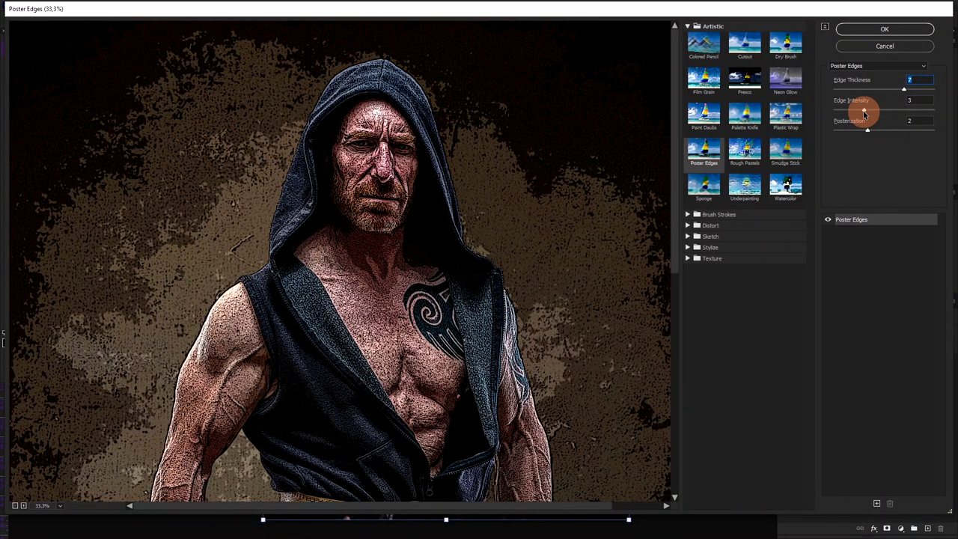
{"action": "mouse_move", "coordinate": [863, 112]}
{"action": "left_mouse_down"}
{"action": "mouse_move", "coordinate": [898, 111]}
{"action": "mouse_move", "coordinate": [847, 112]}
{"action": "left_mouse_up"}
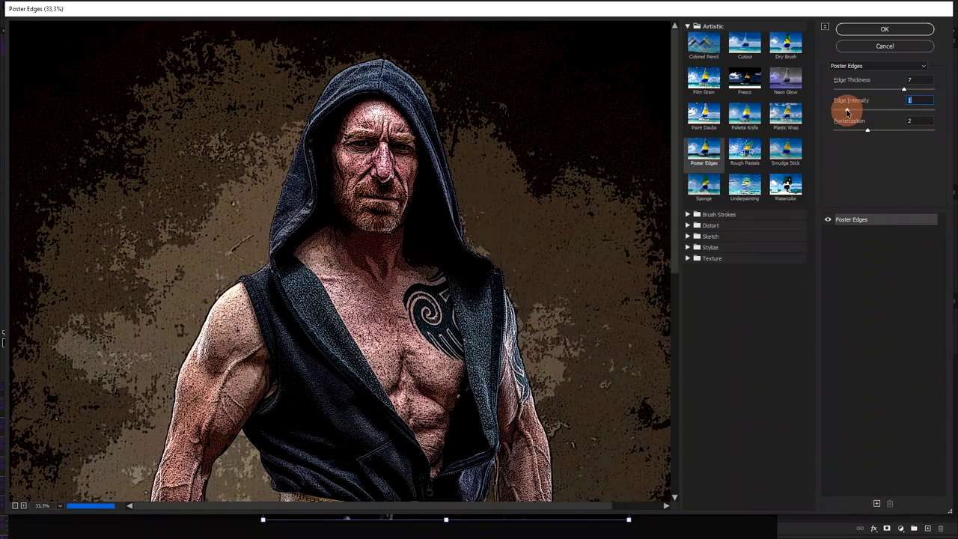
{"action": "left_click", "coordinate": [889, 30]}
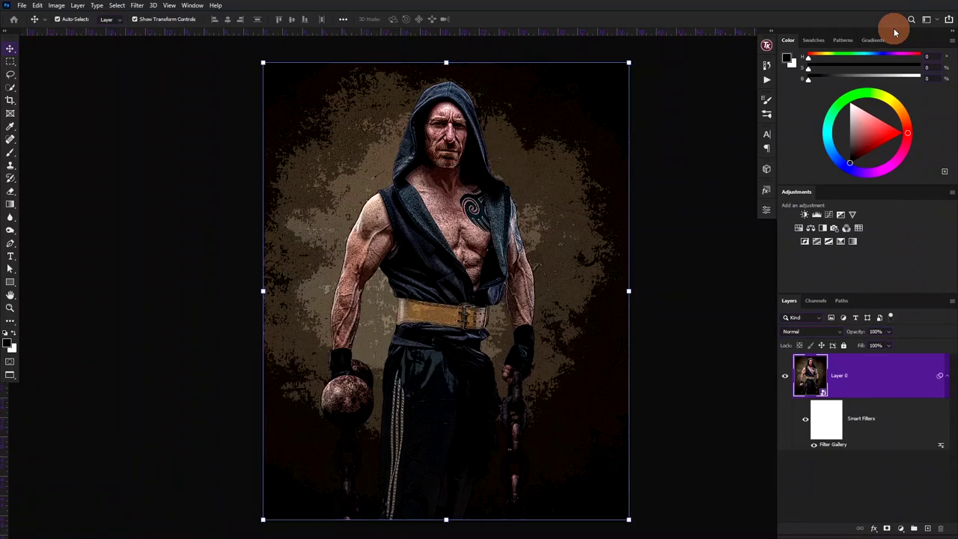
Step: Add a second Filter Gallery smart filter, Cutout, with 6 levels, edge simplicity 7, edge fidelity 2
{"action": "scroll", "coordinate": [453, 123], "scroll_direction": "up", "scroll_amount": 2}
{"action": "scroll", "coordinate": [457, 131], "scroll_direction": "up", "scroll_amount": 2}
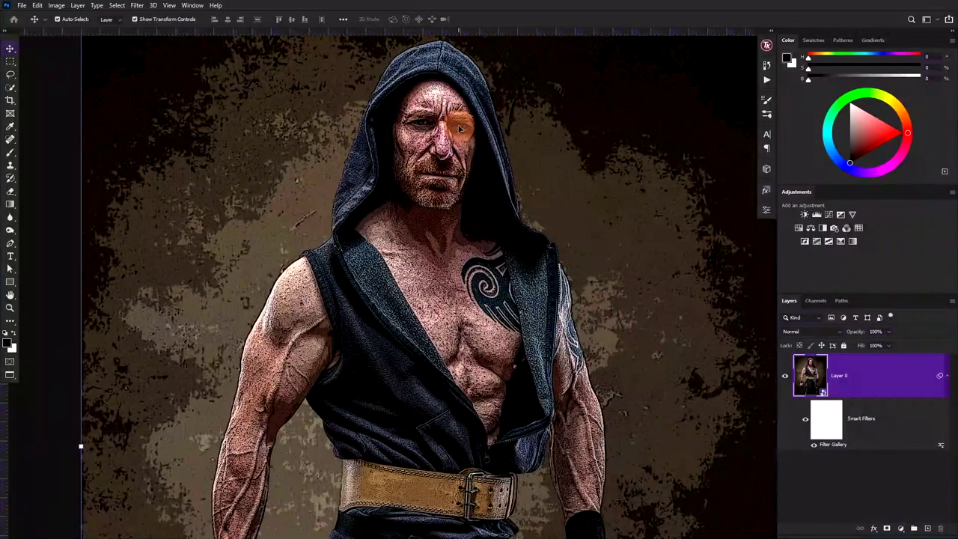
{"action": "scroll", "coordinate": [464, 139], "scroll_direction": "up", "scroll_amount": 1}
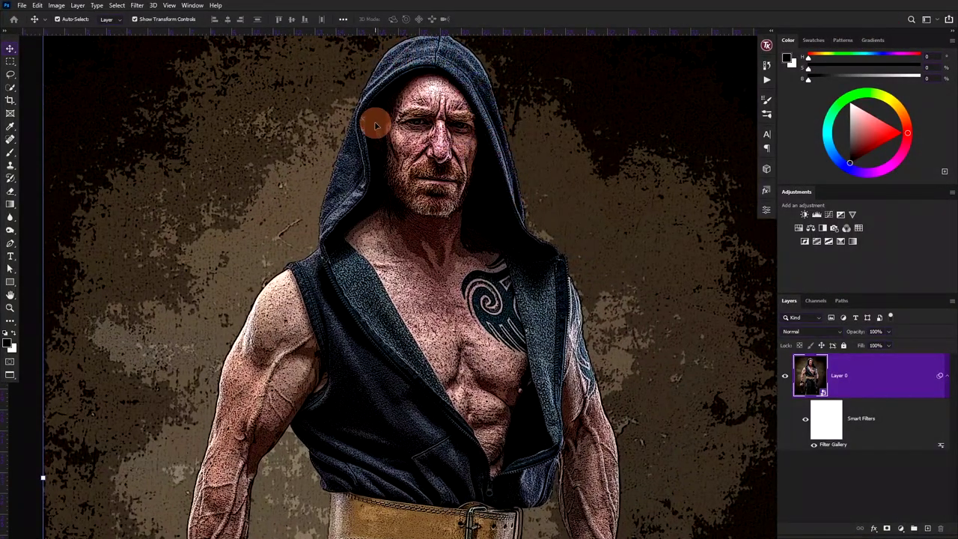
{"action": "left_click", "coordinate": [137, 5]}
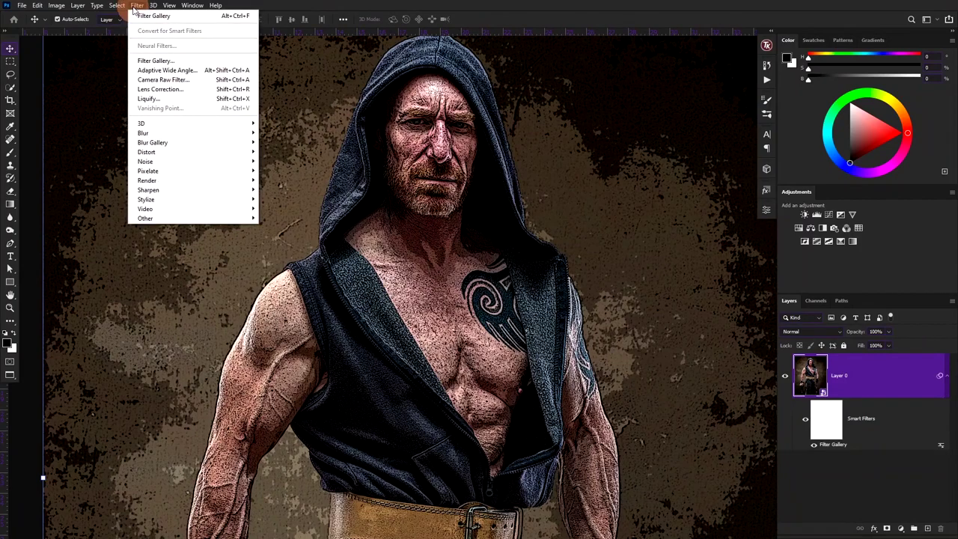
{"action": "left_click", "coordinate": [147, 60]}
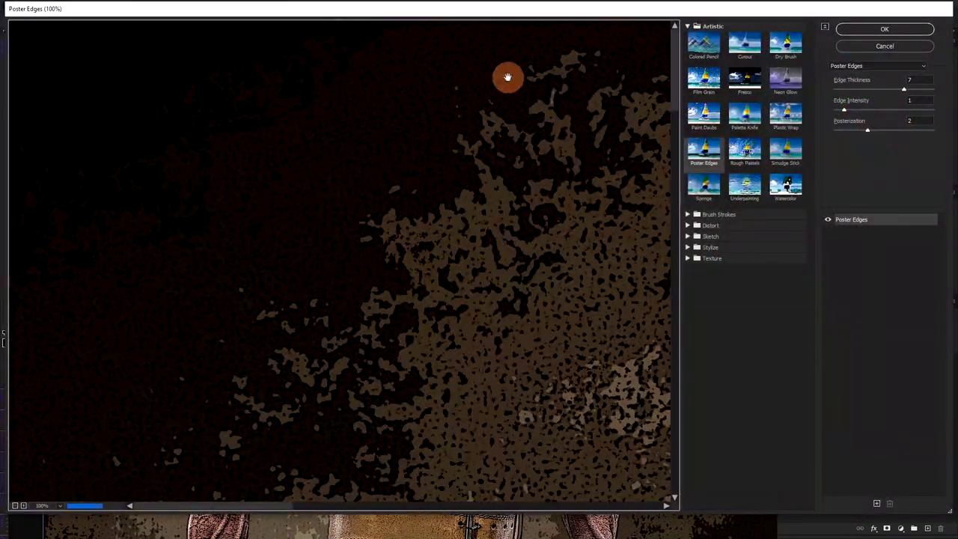
{"action": "left_click", "coordinate": [655, 60], "text": "alt"}
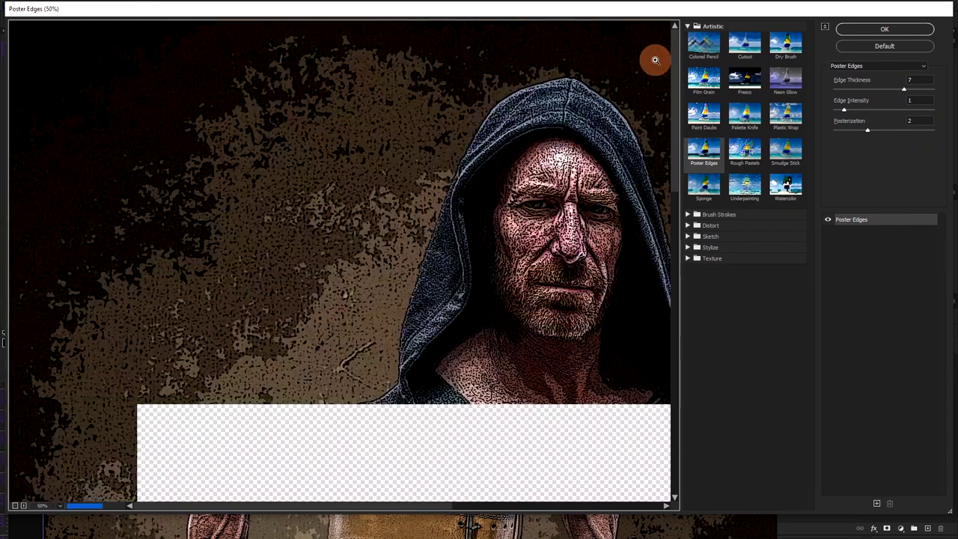
{"action": "left_click", "coordinate": [654, 60], "text": "alt"}
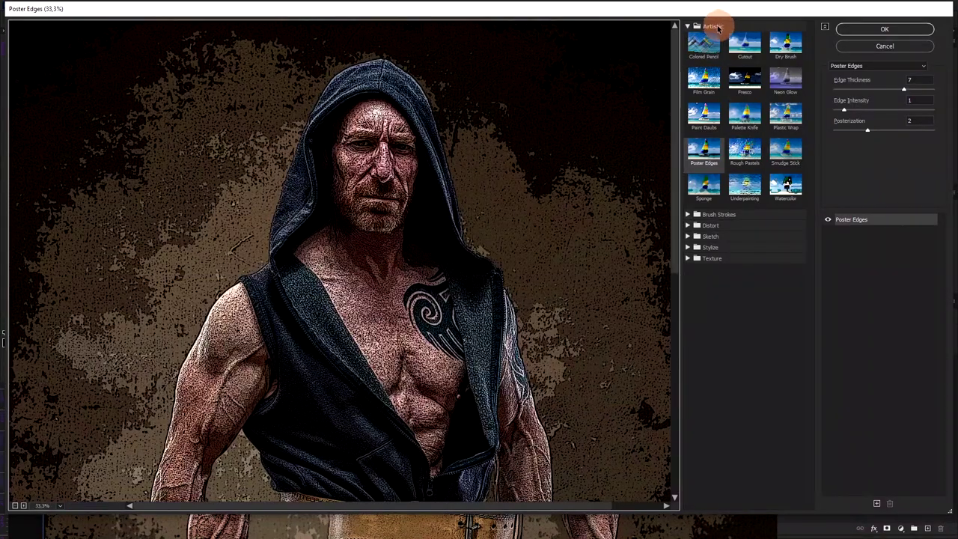
{"action": "left_click", "coordinate": [739, 50]}
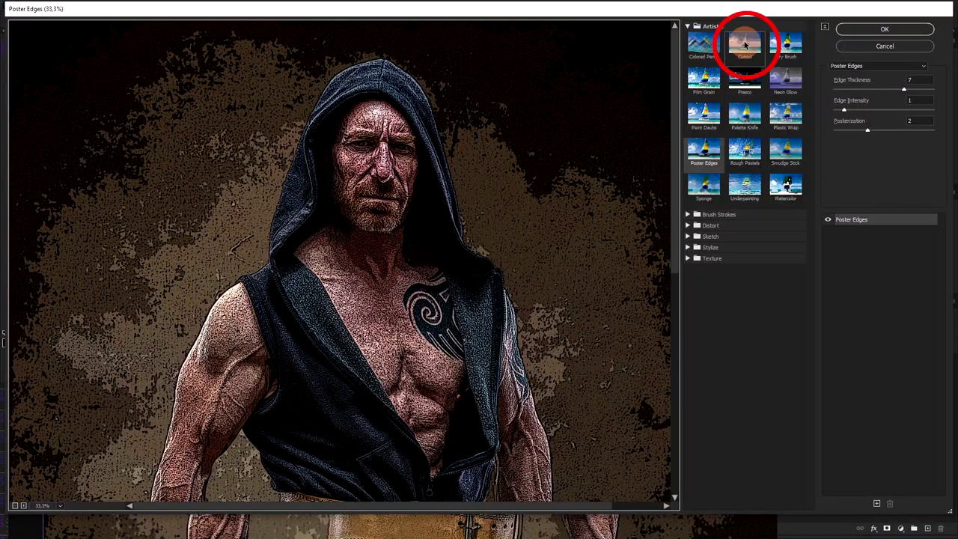
{"action": "left_click", "coordinate": [749, 46]}
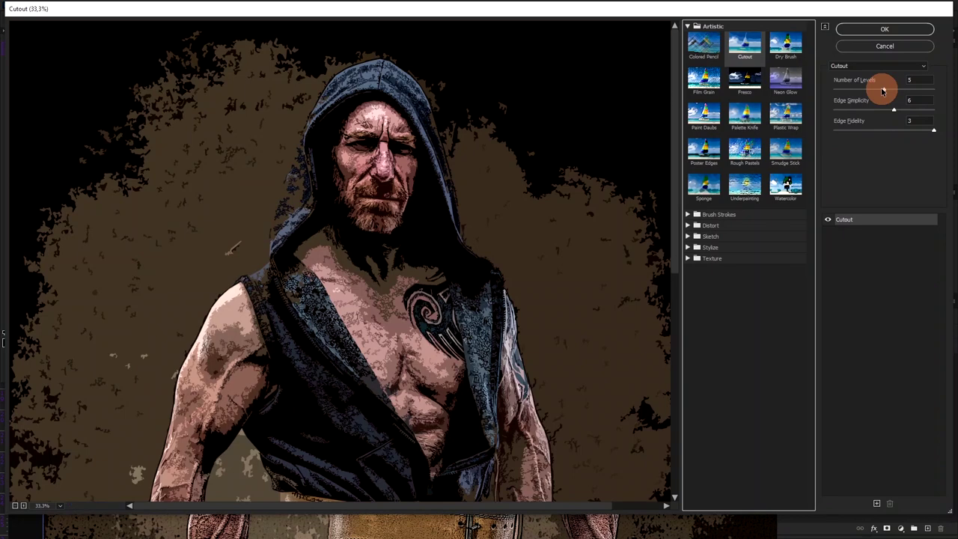
{"action": "left_click_drag", "start_coordinate": [883, 90], "coordinate": [887, 90]}
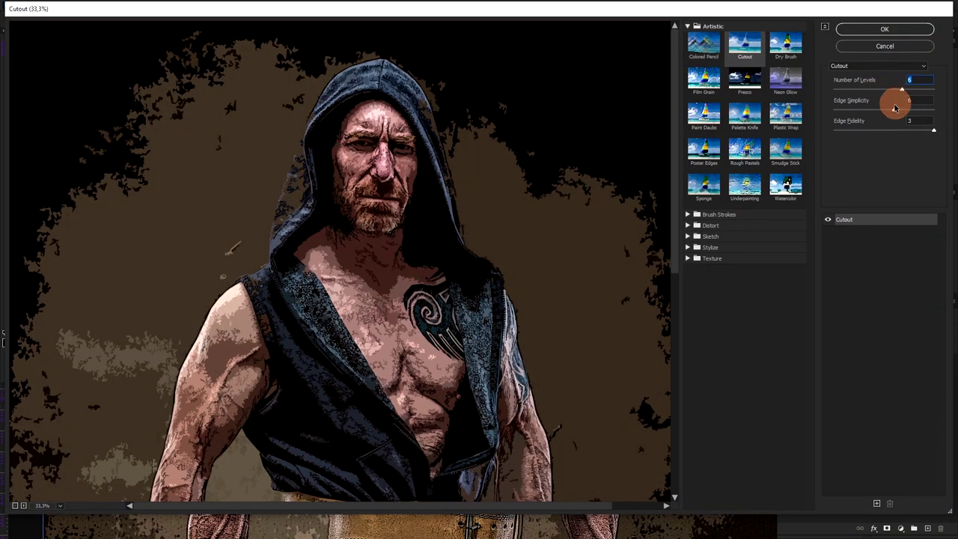
{"action": "mouse_move", "coordinate": [929, 132]}
{"action": "left_mouse_down"}
{"action": "mouse_move", "coordinate": [873, 134]}
{"action": "mouse_move", "coordinate": [862, 112]}
{"action": "mouse_move", "coordinate": [905, 113]}
{"action": "left_mouse_up"}
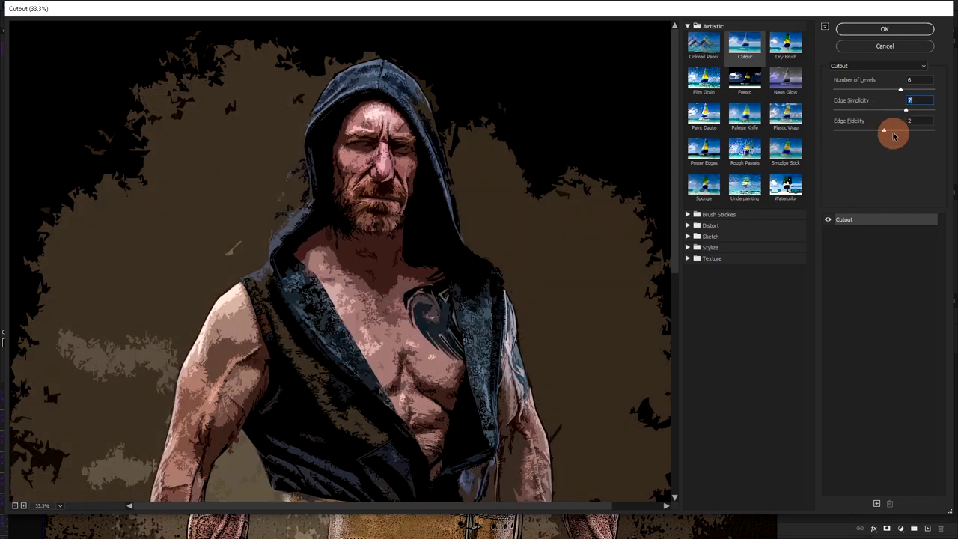
{"action": "left_click", "coordinate": [893, 33]}
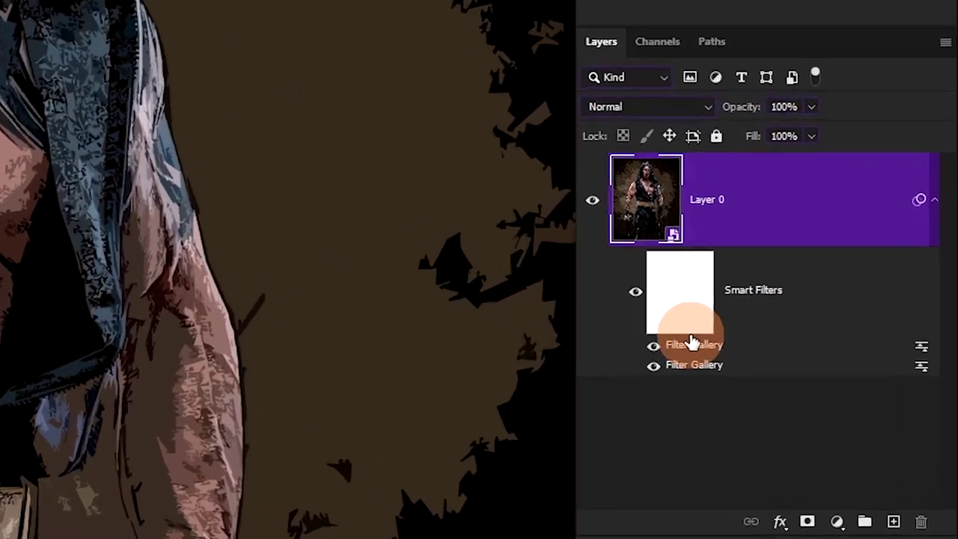
Step: Set the Cutout smart filter's blending options to Screen mode at 70% opacity
{"action": "left_click", "coordinate": [905, 313]}
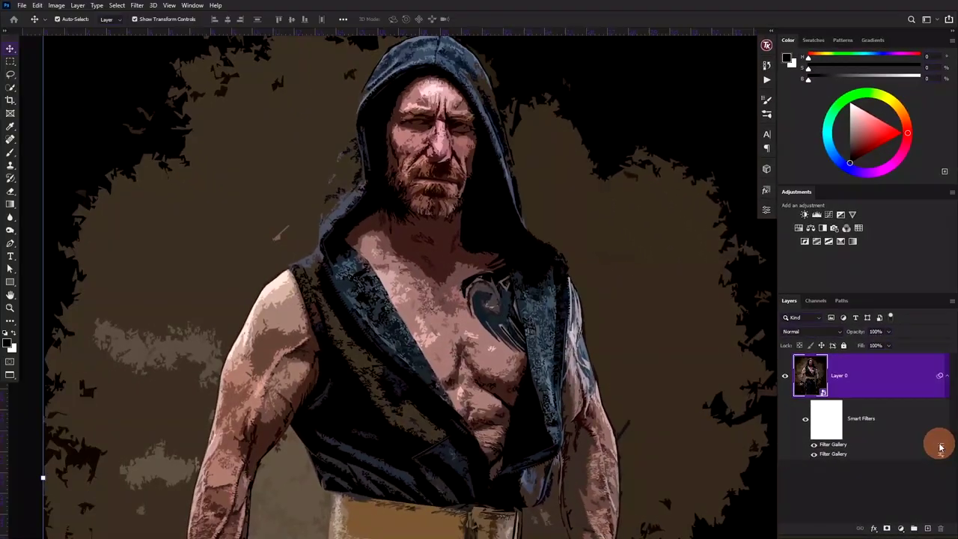
{"action": "double_click", "coordinate": [941, 447]}
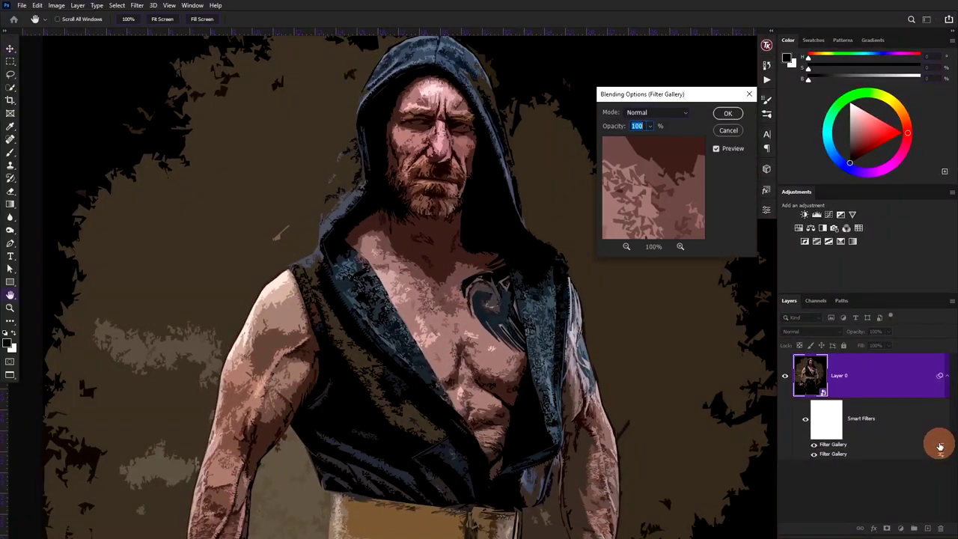
{"action": "left_click_drag", "start_coordinate": [703, 95], "coordinate": [679, 92]}
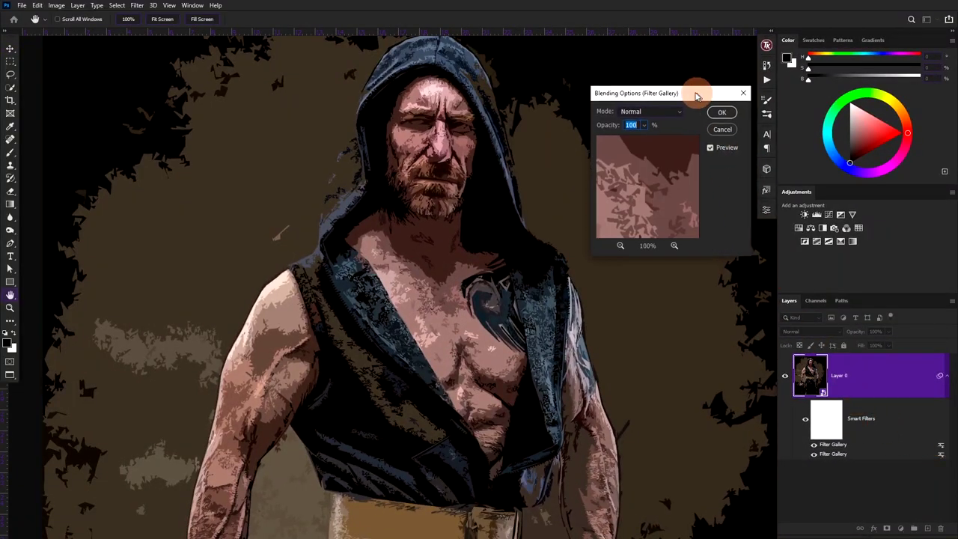
{"action": "left_click", "coordinate": [661, 108]}
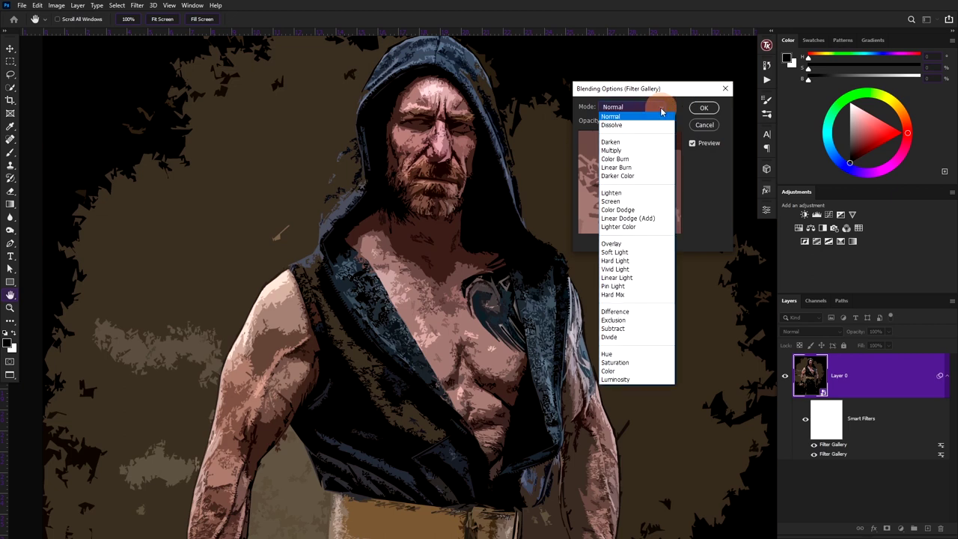
{"action": "left_click", "coordinate": [641, 201]}
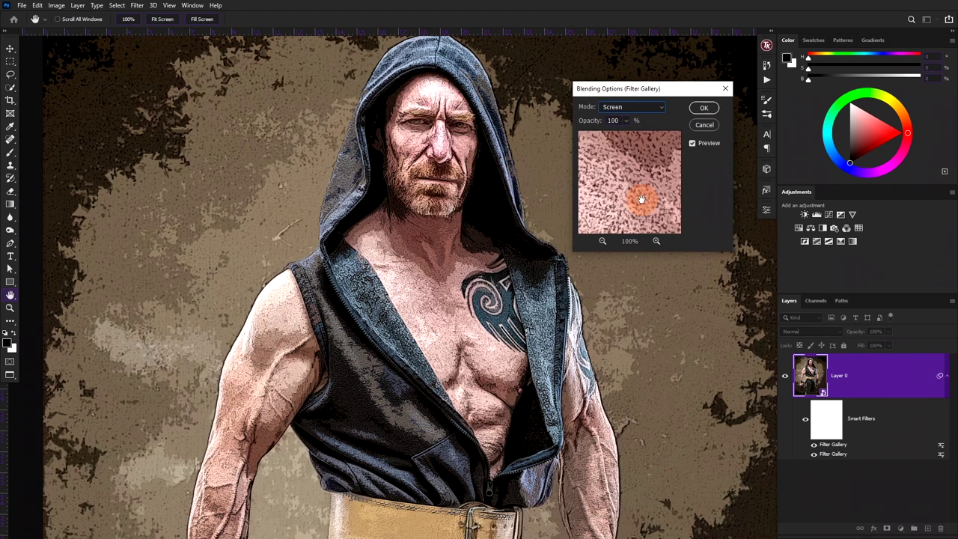
{"action": "left_click_drag", "start_coordinate": [640, 193], "coordinate": [620, 130]}
{"action": "type", "text": "70"}
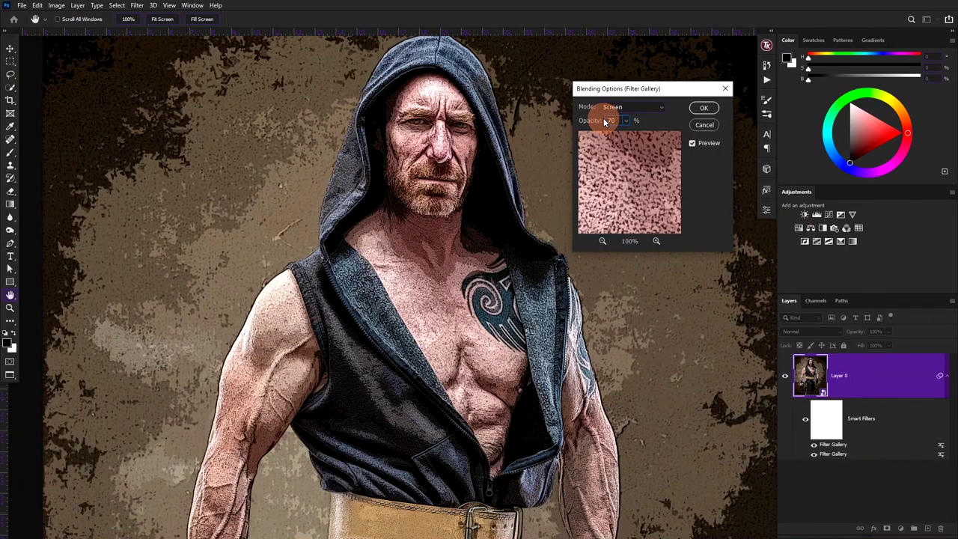
{"action": "left_click", "coordinate": [703, 110]}
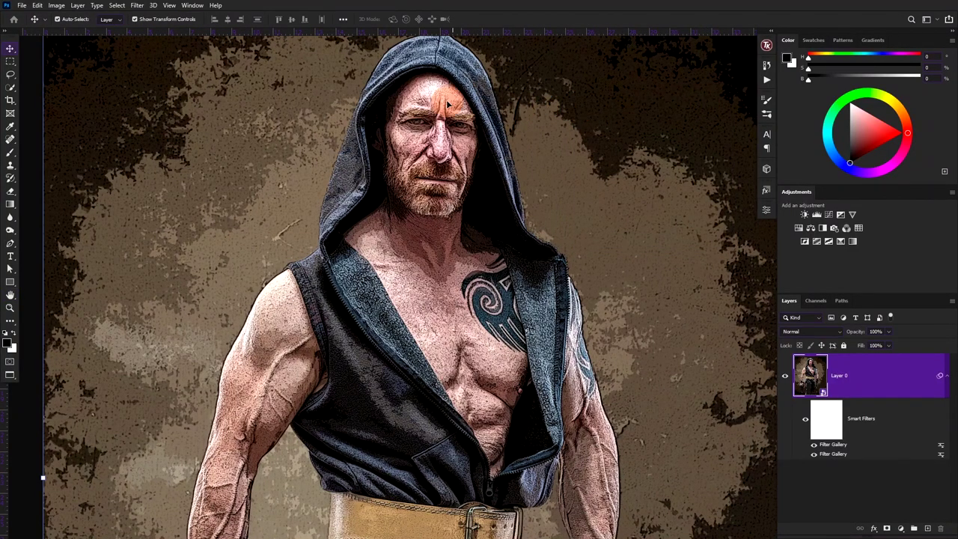
Step: Add a Surface Blur smart filter with threshold 22 to the photo
{"action": "left_click", "coordinate": [139, 6]}
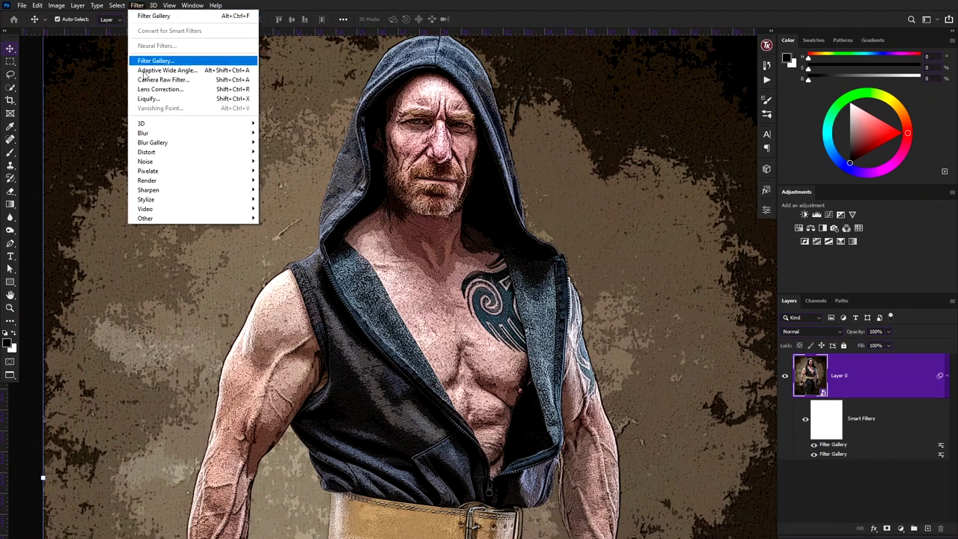
{"action": "mouse_move", "coordinate": [143, 133]}
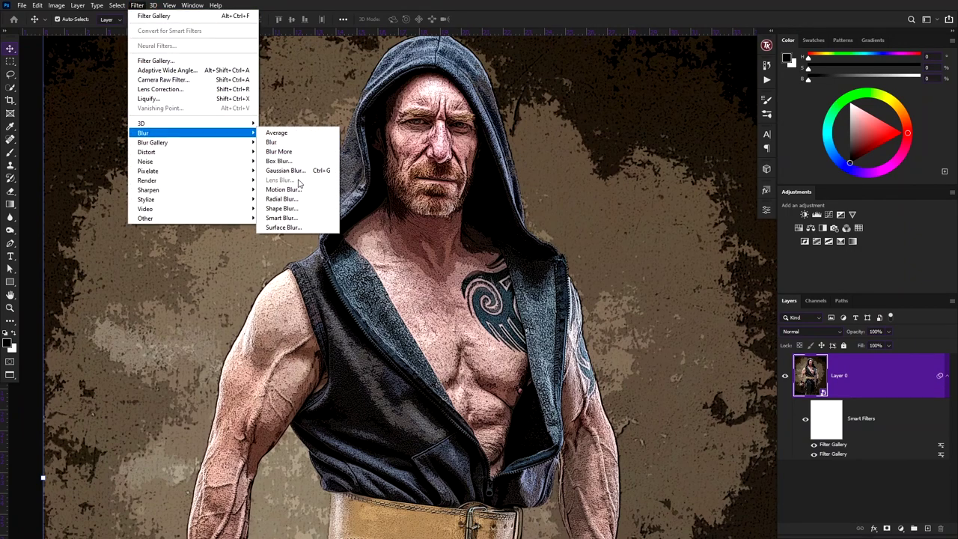
{"action": "left_click", "coordinate": [295, 228]}
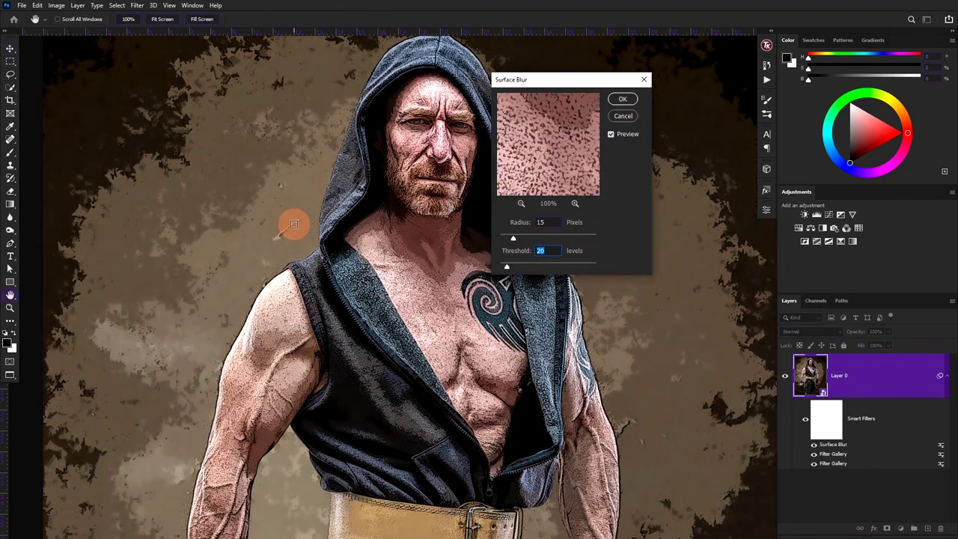
{"action": "left_click", "coordinate": [514, 268]}
{"action": "left_click_drag", "start_coordinate": [504, 271], "coordinate": [508, 267]}
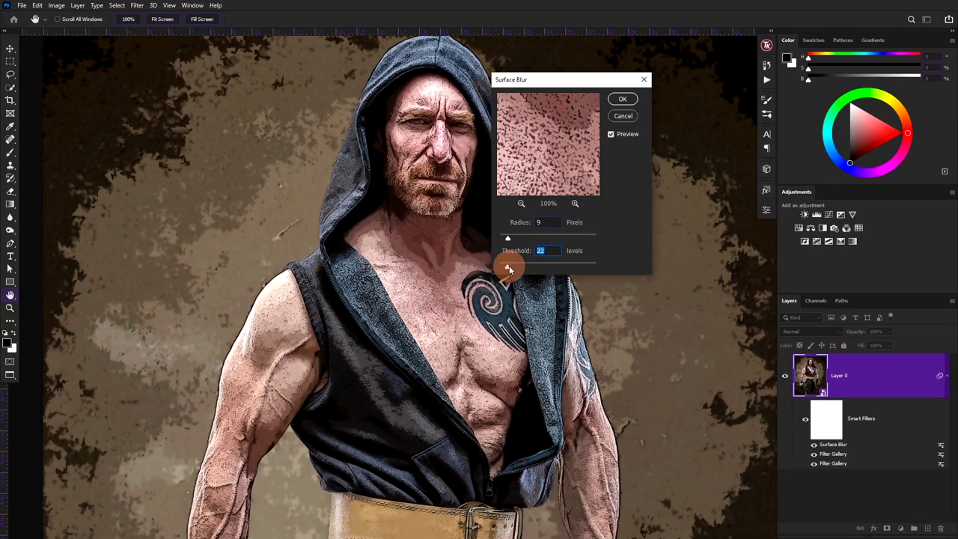
{"action": "left_click", "coordinate": [622, 99]}
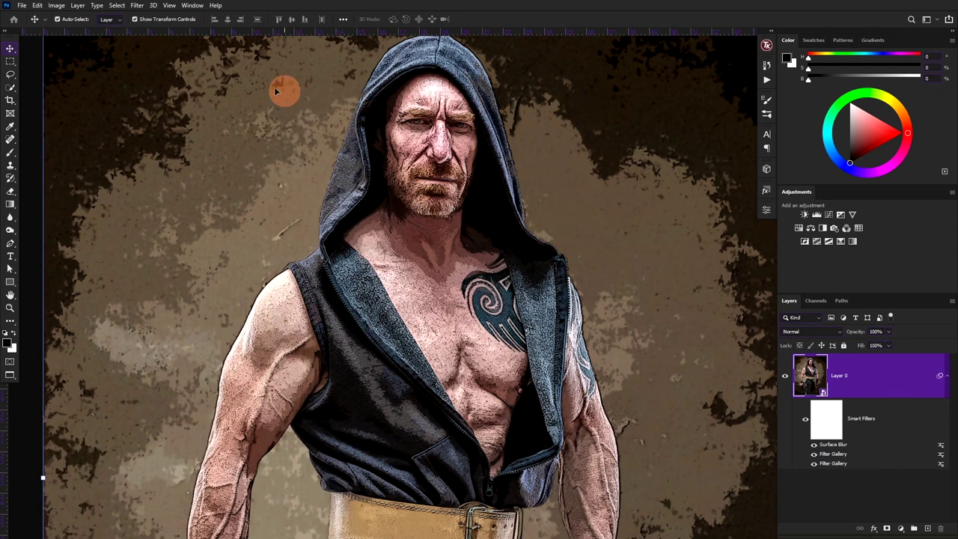
Step: Add a Diffuse smart filter in Anisotropic mode to the photo
{"action": "left_click", "coordinate": [137, 6]}
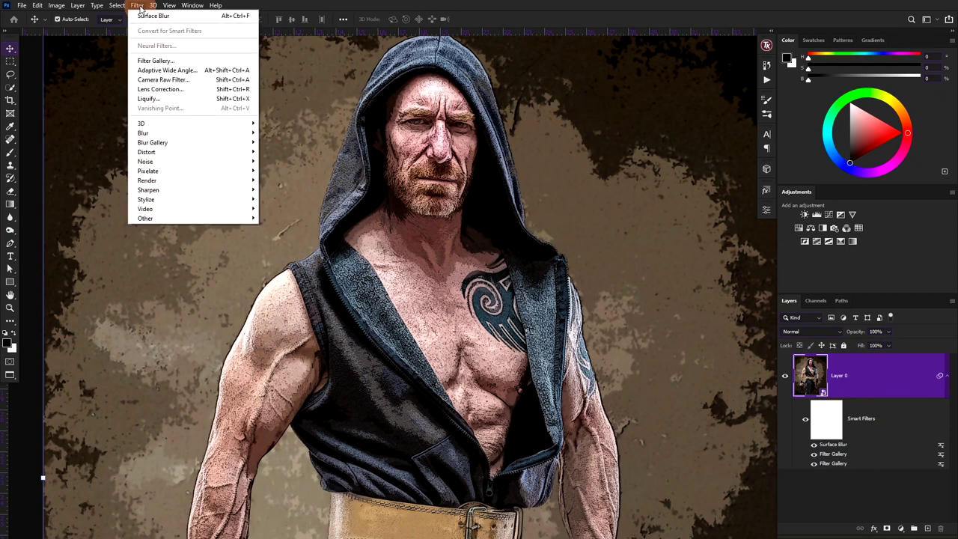
{"action": "mouse_move", "coordinate": [147, 199]}
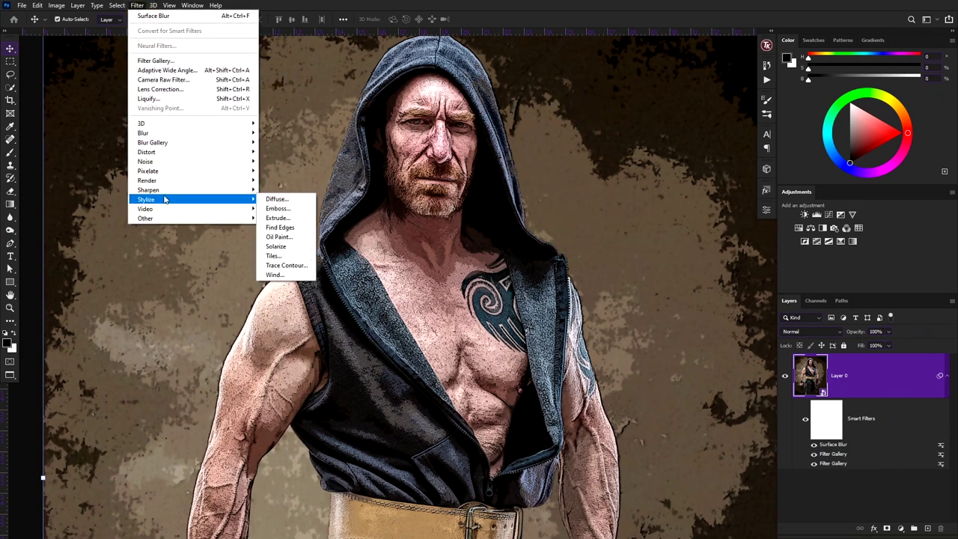
{"action": "left_click", "coordinate": [268, 199]}
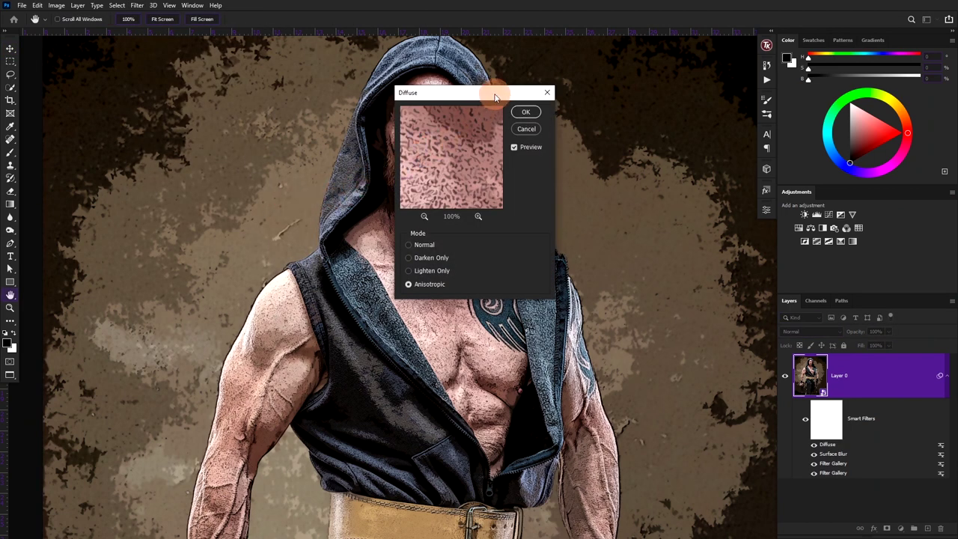
{"action": "left_click_drag", "start_coordinate": [492, 92], "coordinate": [648, 81]}
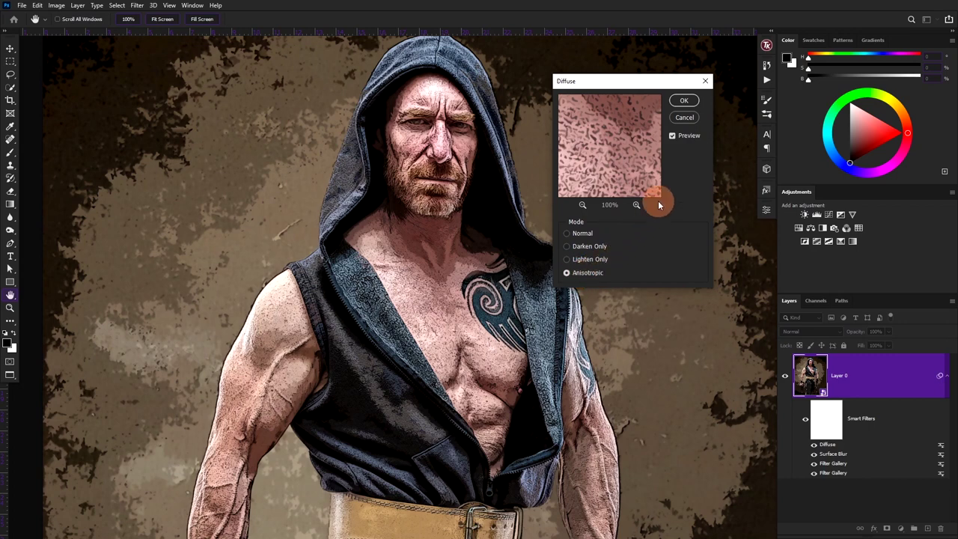
{"action": "left_click", "coordinate": [685, 101]}
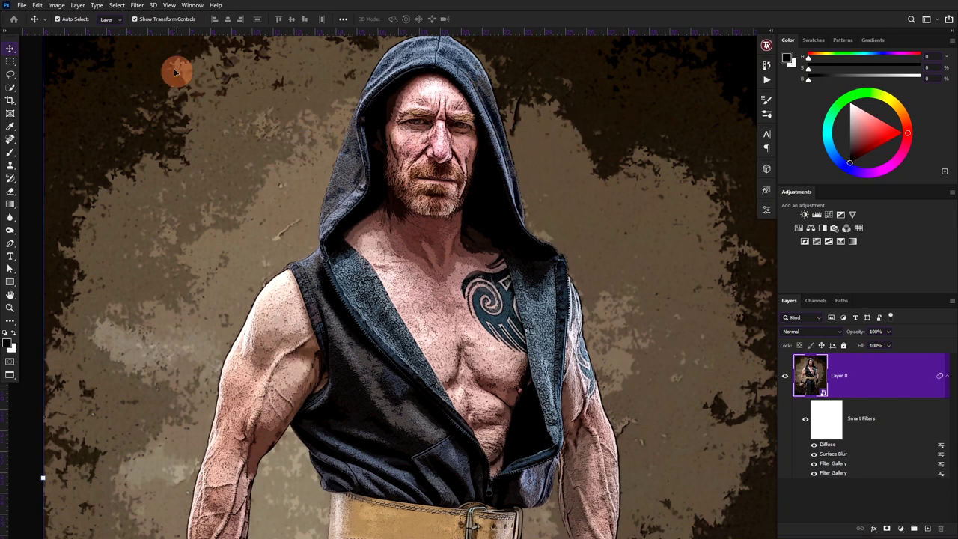
{"action": "left_click", "coordinate": [137, 6]}
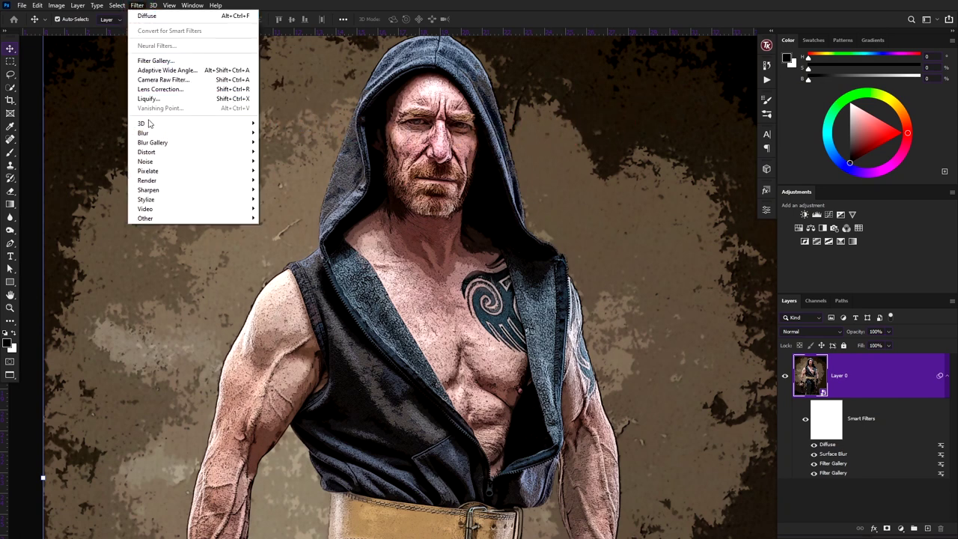
{"action": "mouse_move", "coordinate": [148, 170]}
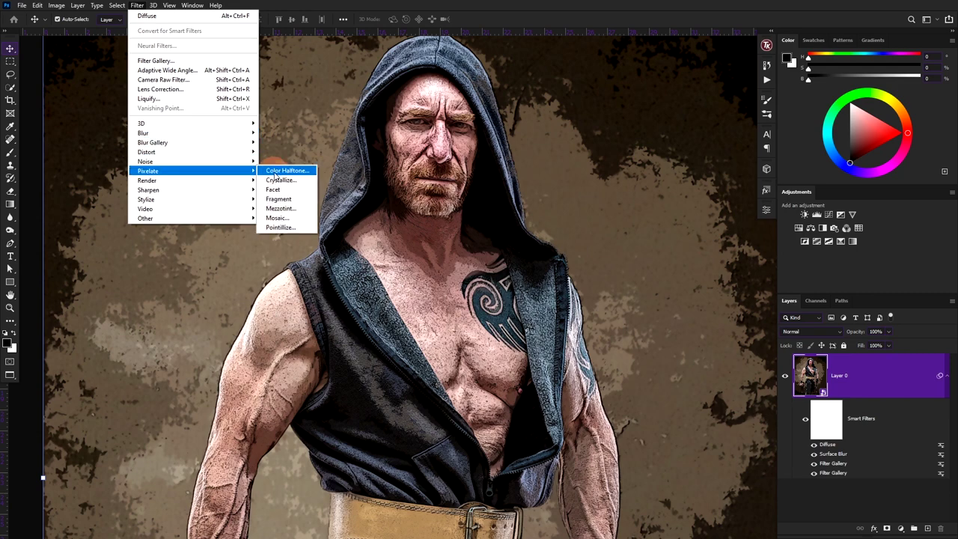
Step: Add a Color Halftone smart filter with max radius 15 and every channel angle at 45
{"action": "left_click", "coordinate": [277, 172]}
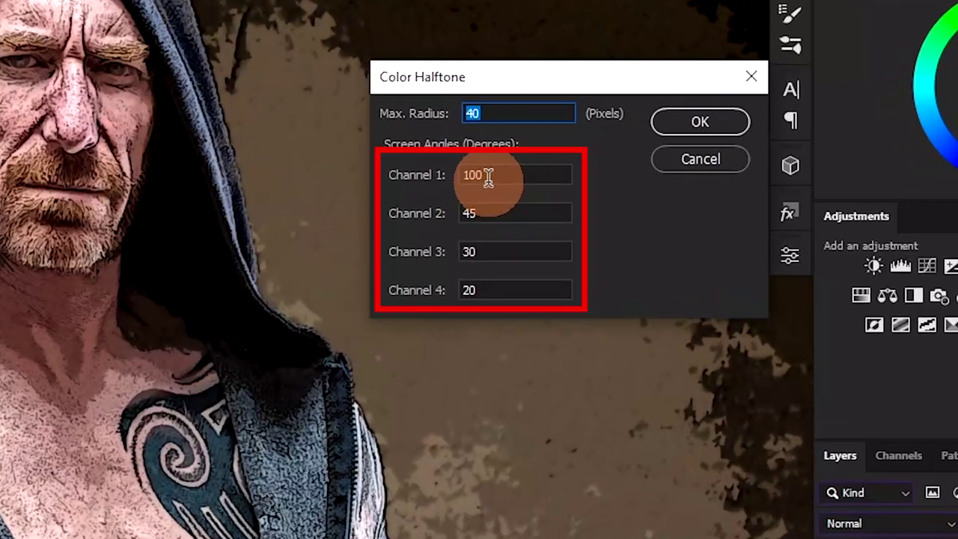
{"action": "left_click", "coordinate": [627, 173]}
{"action": "type", "text": "45"}
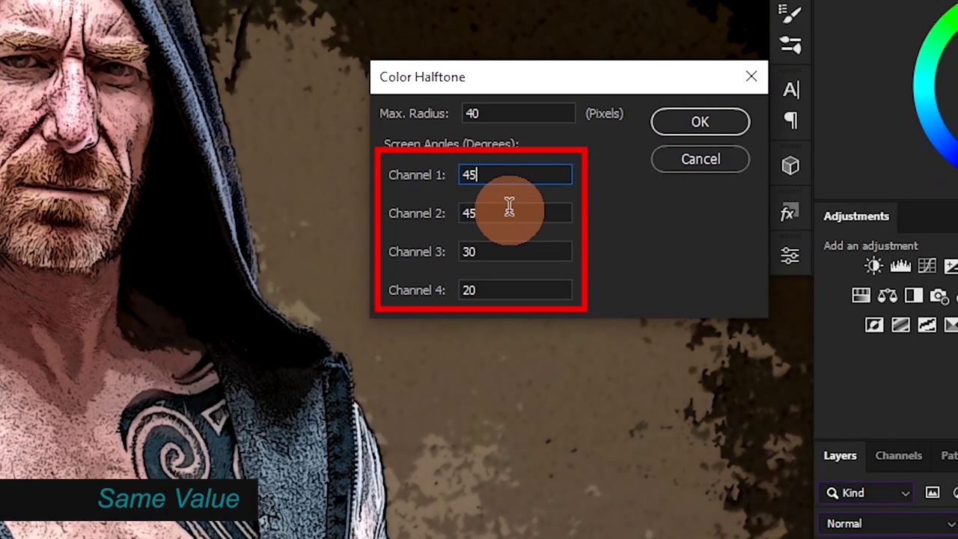
{"action": "double_click", "coordinate": [477, 251]}
{"action": "type", "text": "45"}
{"action": "double_click", "coordinate": [464, 291]}
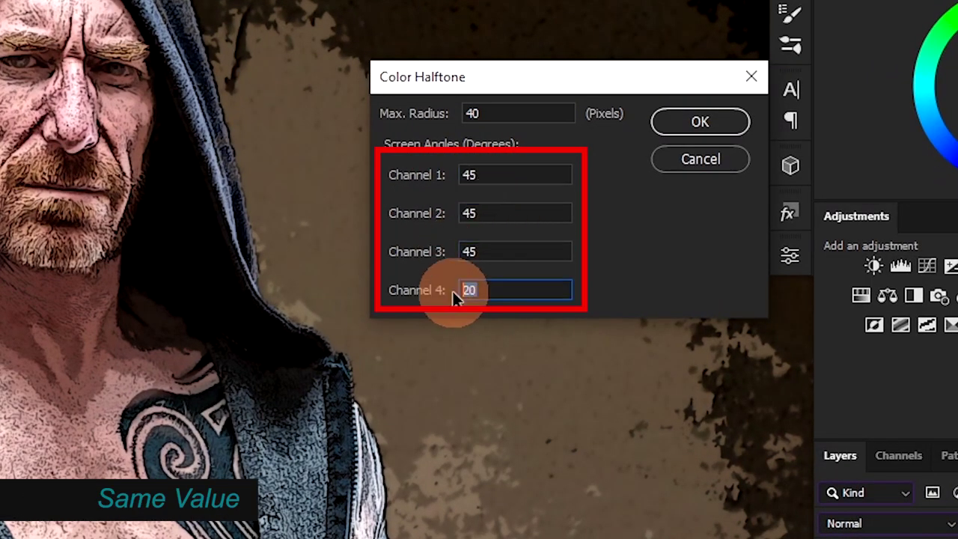
{"action": "type", "text": "45"}
{"action": "double_click", "coordinate": [485, 113]}
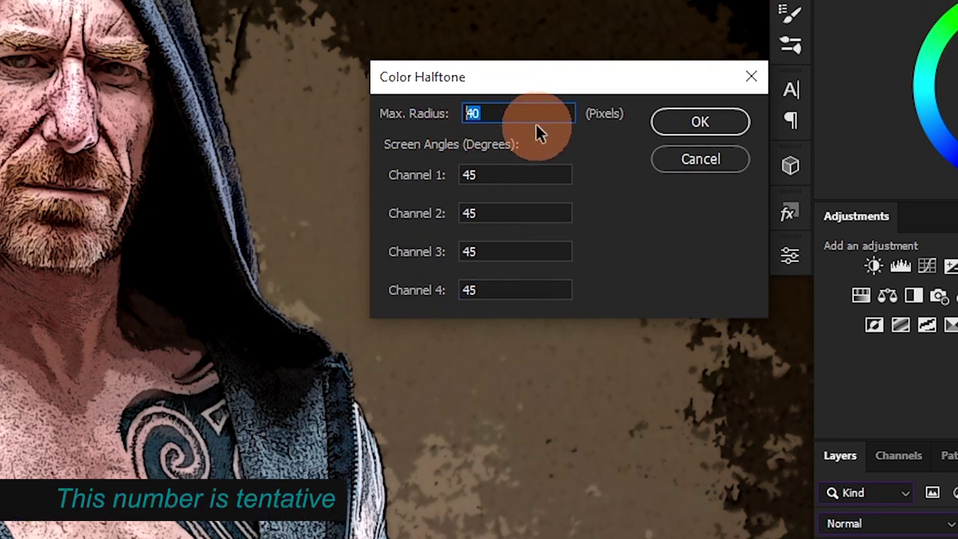
{"action": "type", "text": "15"}
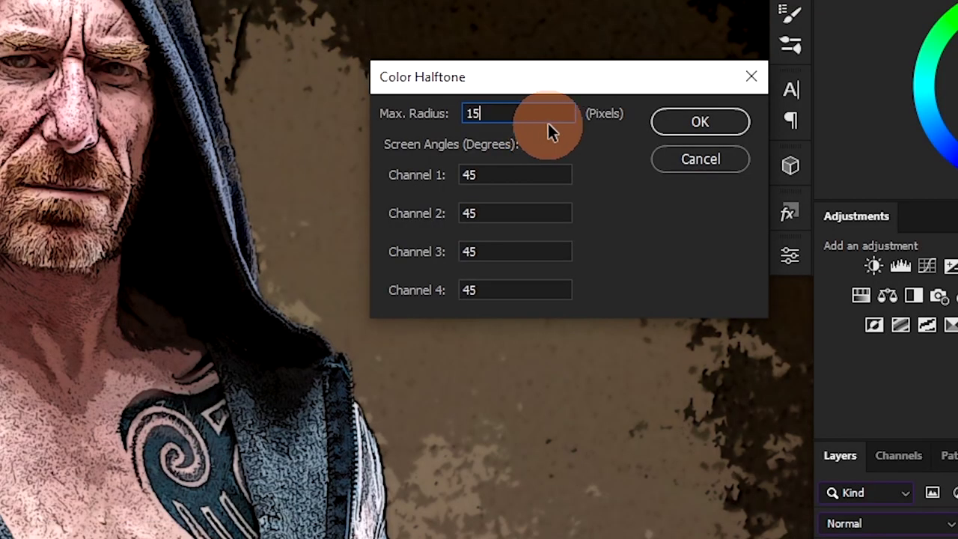
{"action": "left_click", "coordinate": [692, 122]}
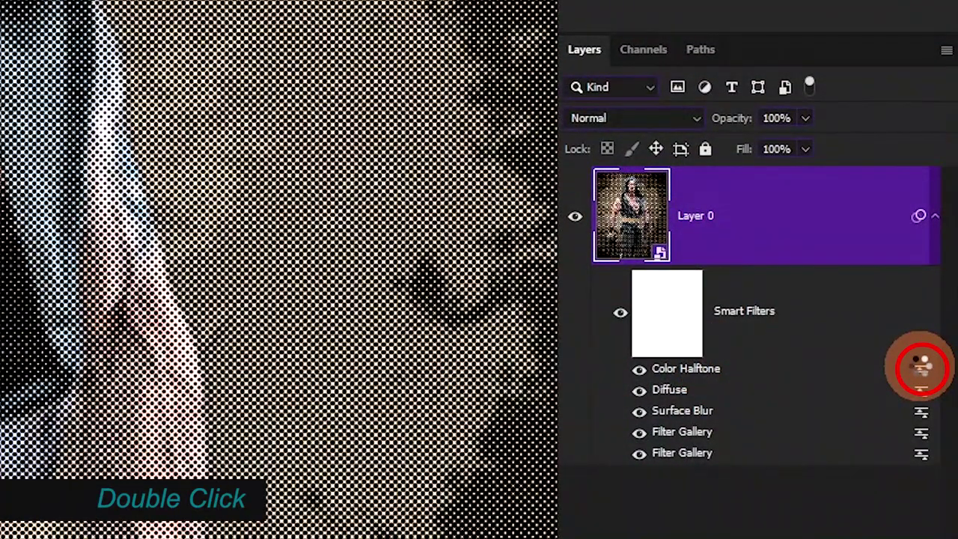
Step: Set the Color Halftone filter's blending options to Soft Light mode at 80% opacity
{"action": "double_click", "coordinate": [920, 366]}
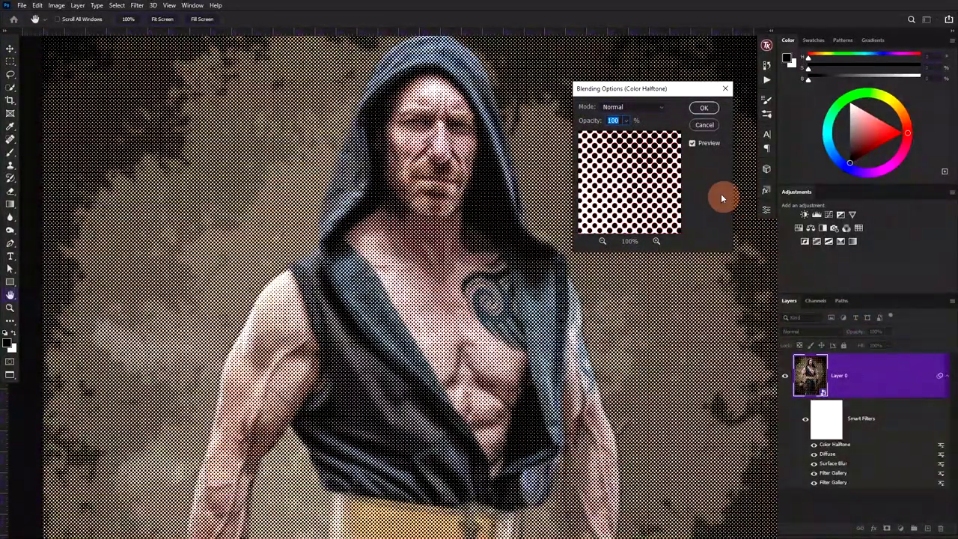
{"action": "left_click", "coordinate": [661, 106]}
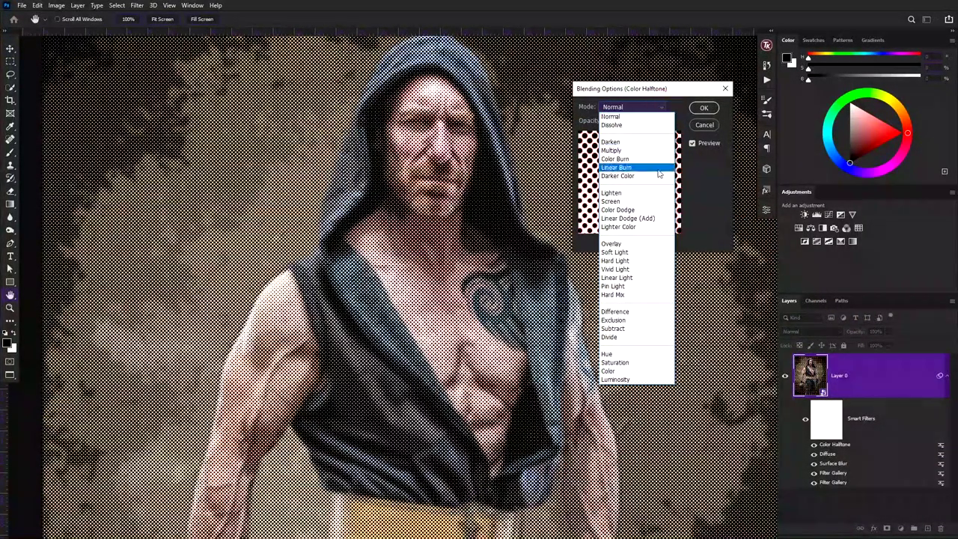
{"action": "left_click", "coordinate": [642, 252]}
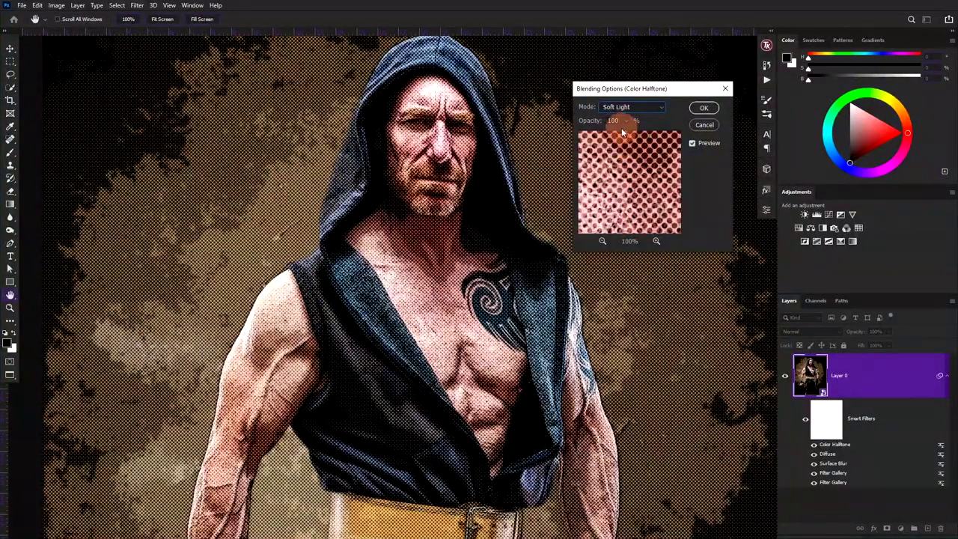
{"action": "type", "text": "8"}
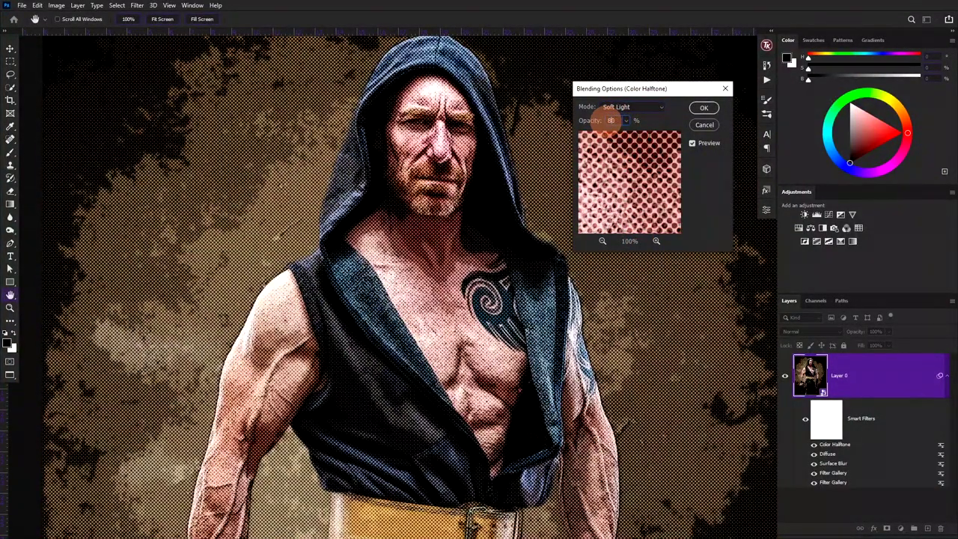
{"action": "type", "text": "0"}
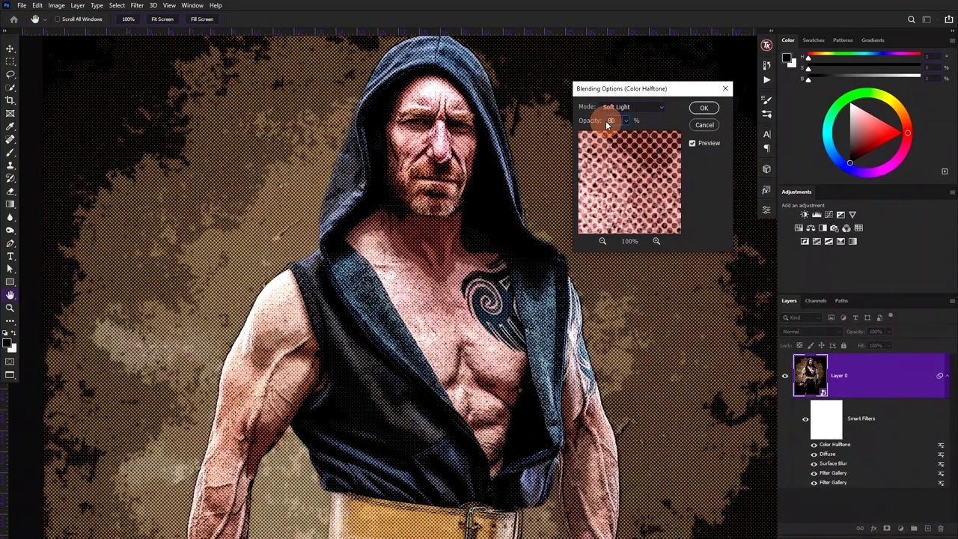
Step: Confirm the Soft Light halftone blending and bring the figure's upper body into view
{"action": "left_click", "coordinate": [703, 107]}
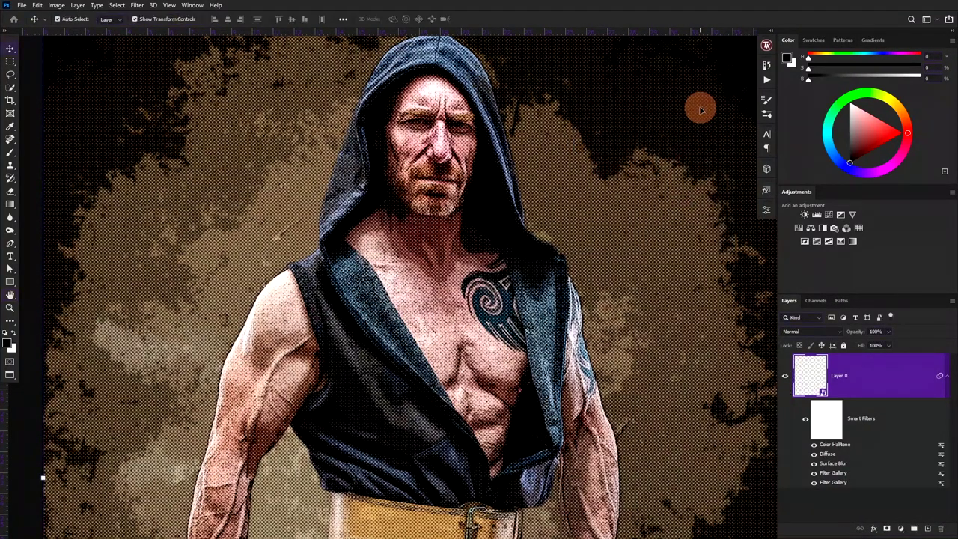
{"action": "scroll", "coordinate": [610, 148], "scroll_direction": "down", "scroll_amount": 3}
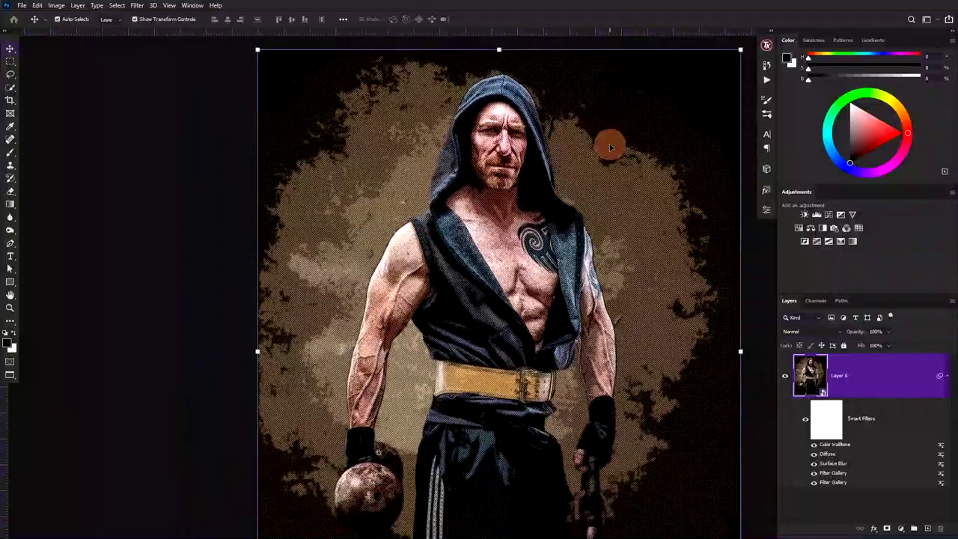
{"action": "scroll", "coordinate": [611, 147], "scroll_direction": "up", "scroll_amount": 3}
{"action": "scroll", "coordinate": [598, 146], "scroll_direction": "up", "scroll_amount": 2}
{"action": "scroll", "coordinate": [442, 128], "scroll_direction": "up", "scroll_amount": 2}
{"action": "scroll", "coordinate": [427, 139], "scroll_direction": "up", "scroll_amount": 1}
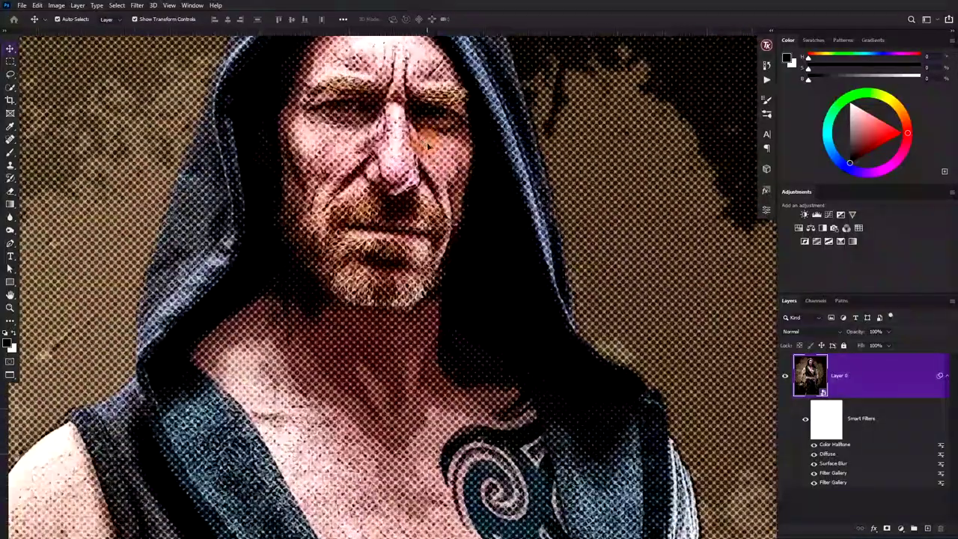
{"action": "scroll", "coordinate": [457, 160], "scroll_direction": "down", "scroll_amount": 2}
{"action": "scroll", "coordinate": [467, 161], "scroll_direction": "down", "scroll_amount": 2}
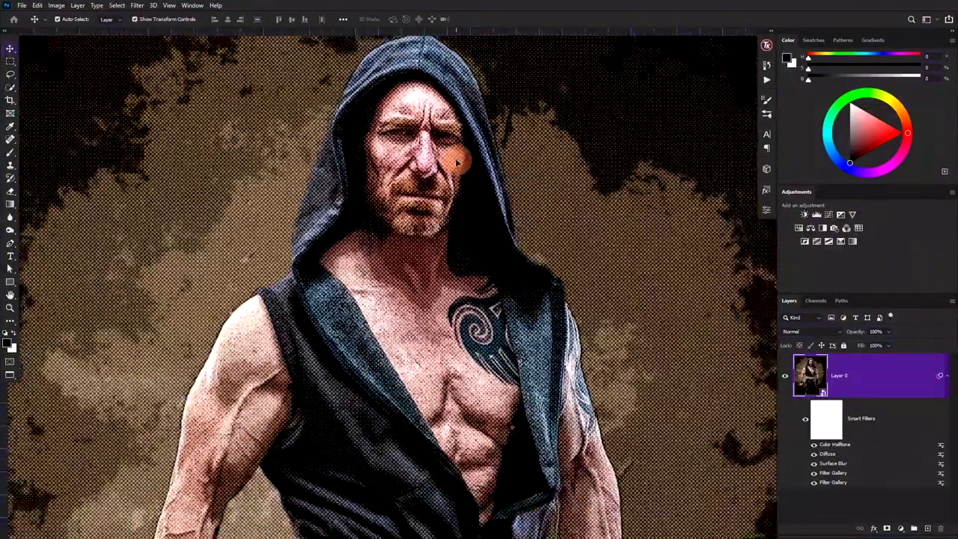
{"action": "left_click_drag", "start_coordinate": [498, 154], "coordinate": [495, 152]}
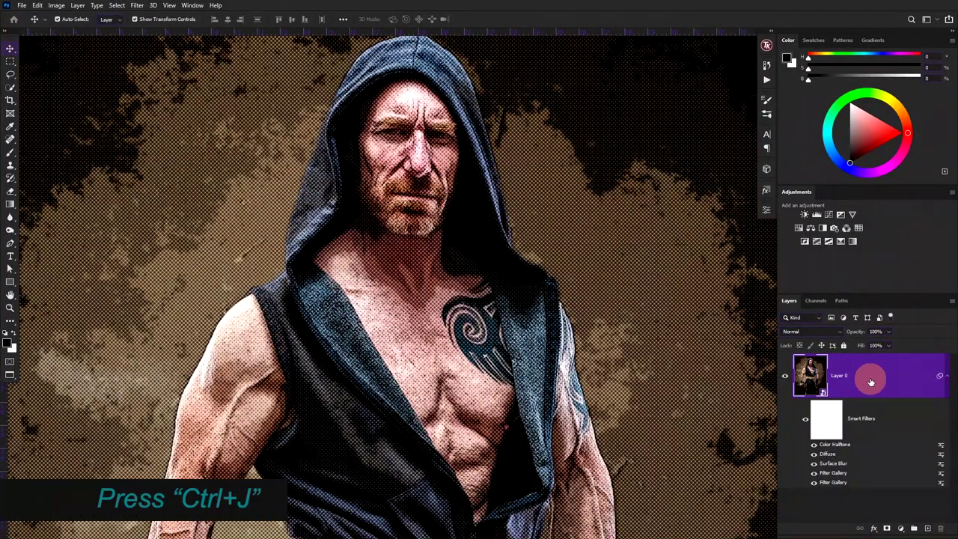
Step: Duplicate Layer 0 and clear all smart filters from Layer 0 copy
{"action": "key", "text": "ctrl+j"}
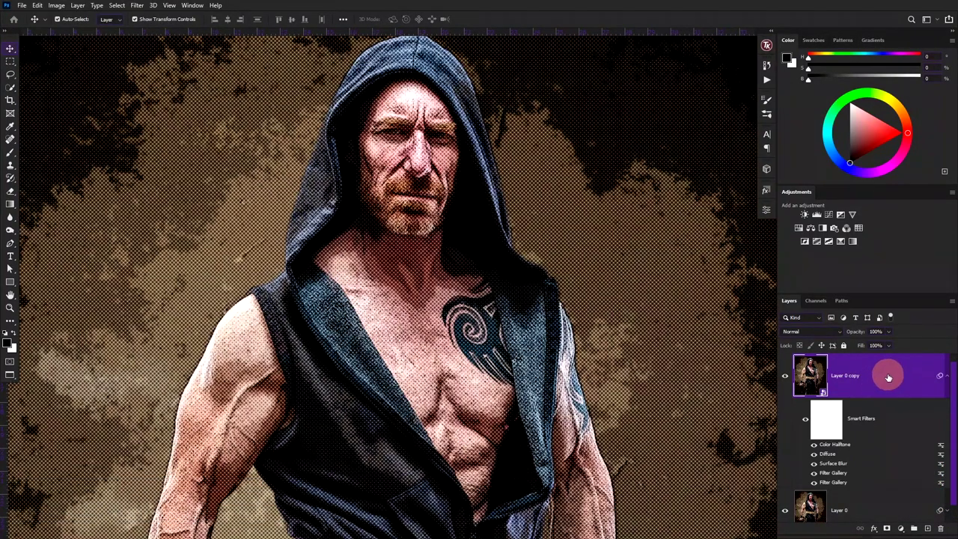
{"action": "right_click", "coordinate": [878, 420]}
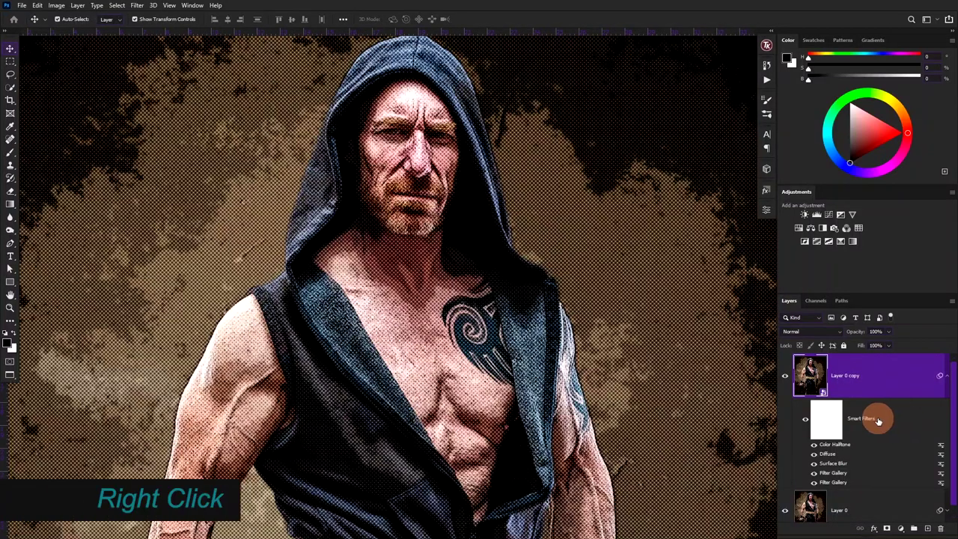
{"action": "right_click", "coordinate": [885, 420]}
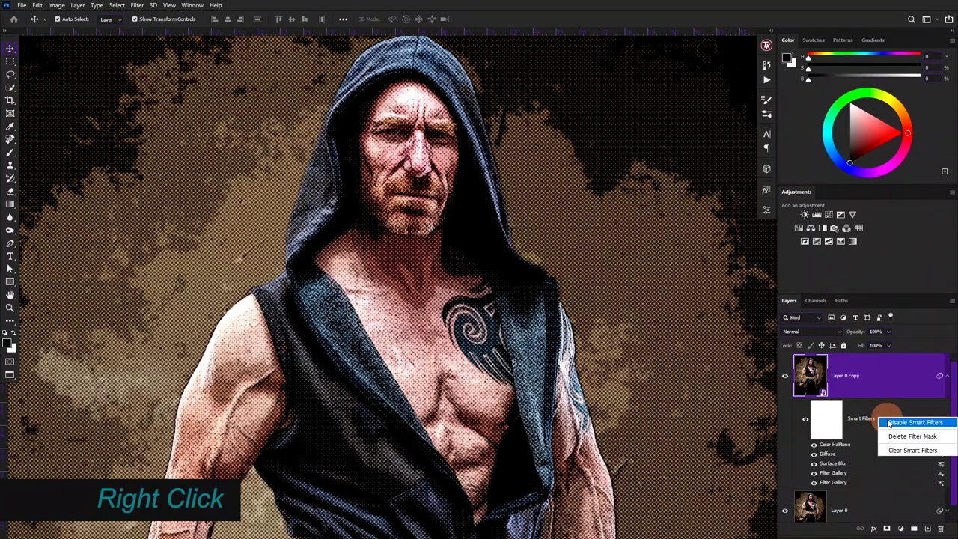
{"action": "left_click", "coordinate": [892, 451]}
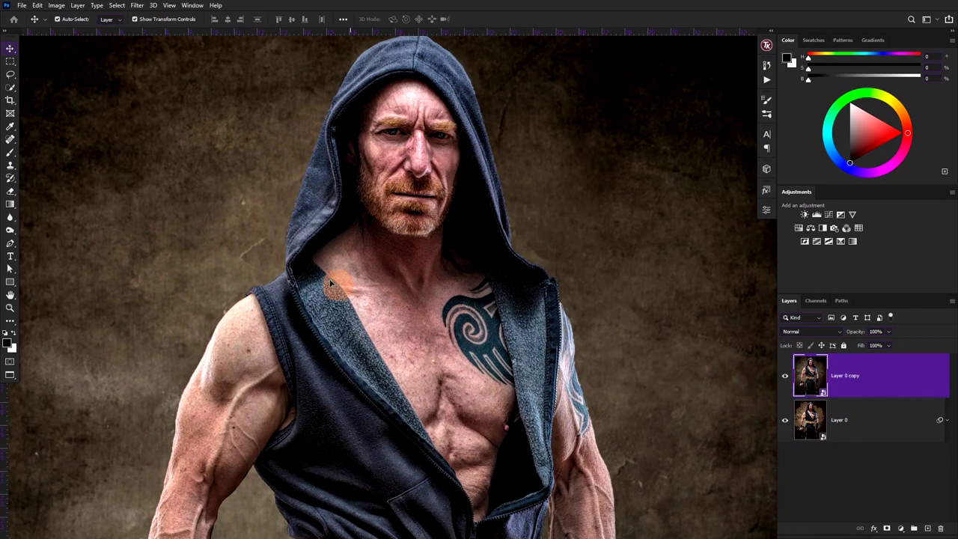
Step: Add Glowing Edges to Layer 0 copy with edge width 4, brightness 9, smoothness 10
{"action": "left_click", "coordinate": [137, 5]}
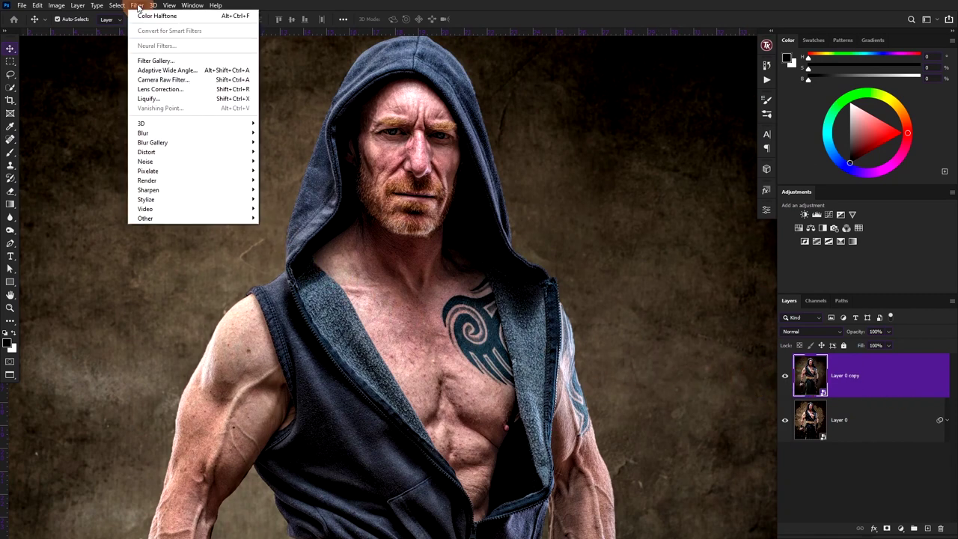
{"action": "left_click", "coordinate": [140, 59]}
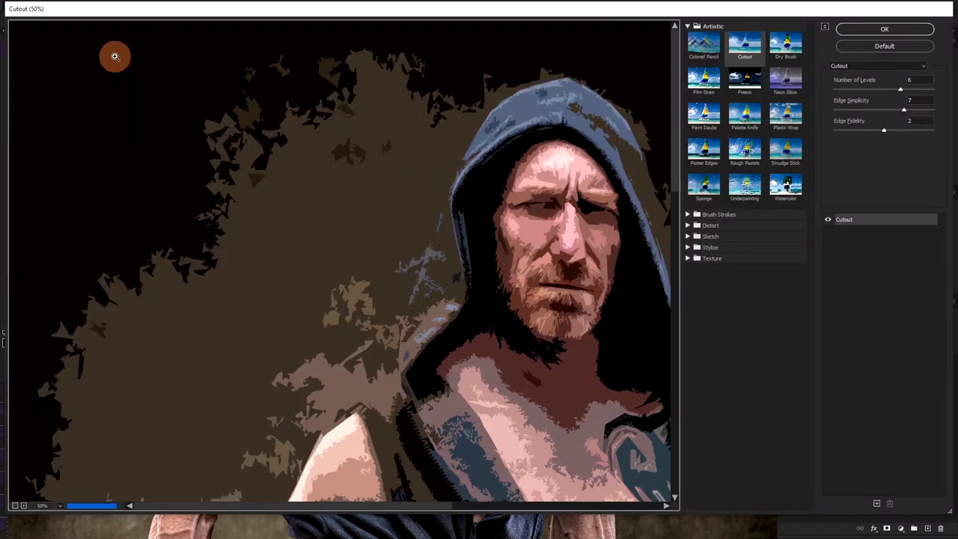
{"action": "left_click", "coordinate": [115, 57], "text": "alt"}
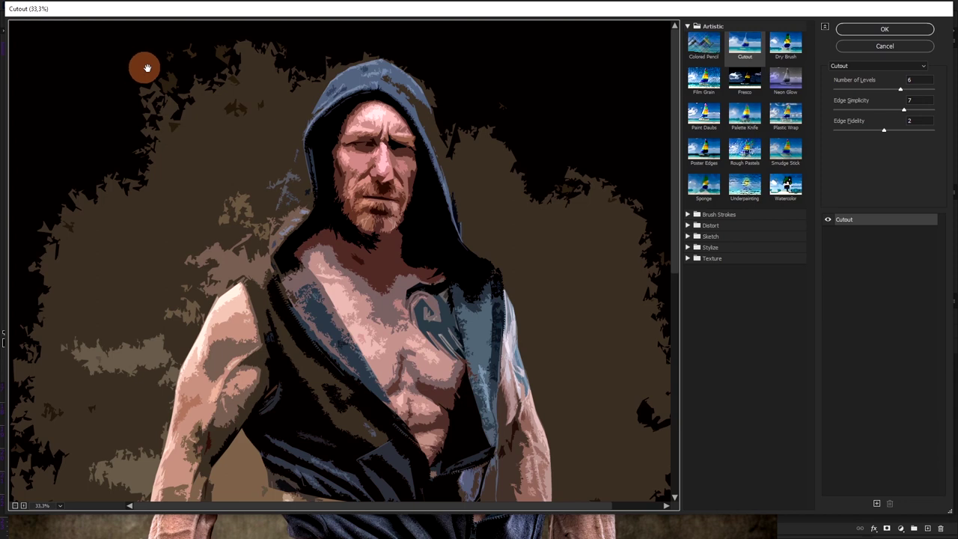
{"action": "left_click", "coordinate": [686, 28]}
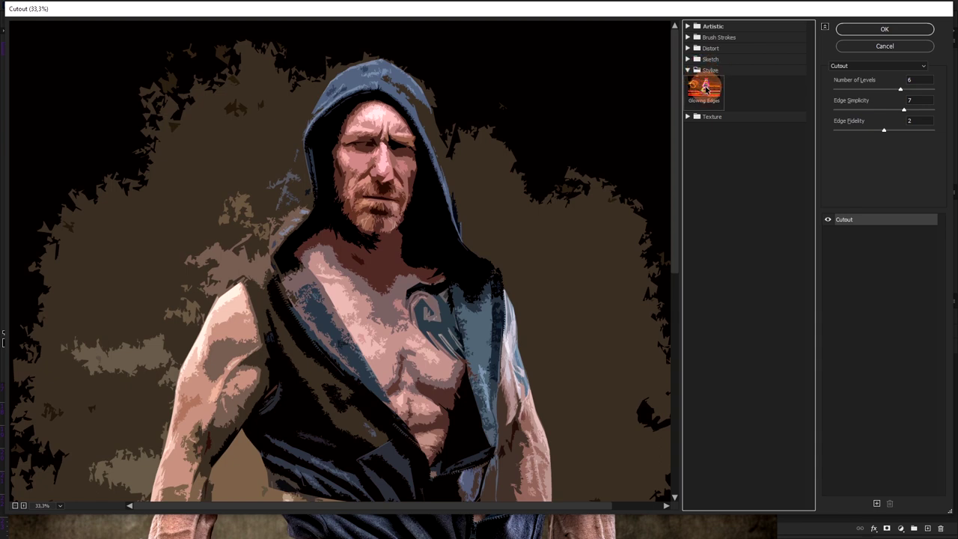
{"action": "left_click", "coordinate": [705, 88]}
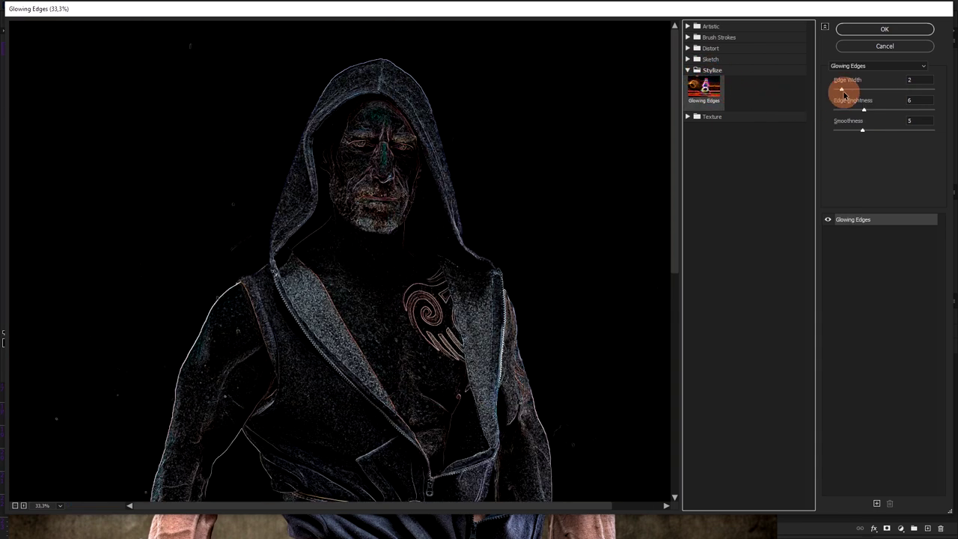
{"action": "mouse_move", "coordinate": [884, 91]}
{"action": "left_mouse_down"}
{"action": "mouse_move", "coordinate": [891, 114]}
{"action": "mouse_move", "coordinate": [867, 90]}
{"action": "mouse_move", "coordinate": [850, 91]}
{"action": "mouse_move", "coordinate": [924, 111]}
{"action": "left_mouse_up"}
{"action": "left_click_drag", "start_coordinate": [849, 90], "coordinate": [839, 90]}
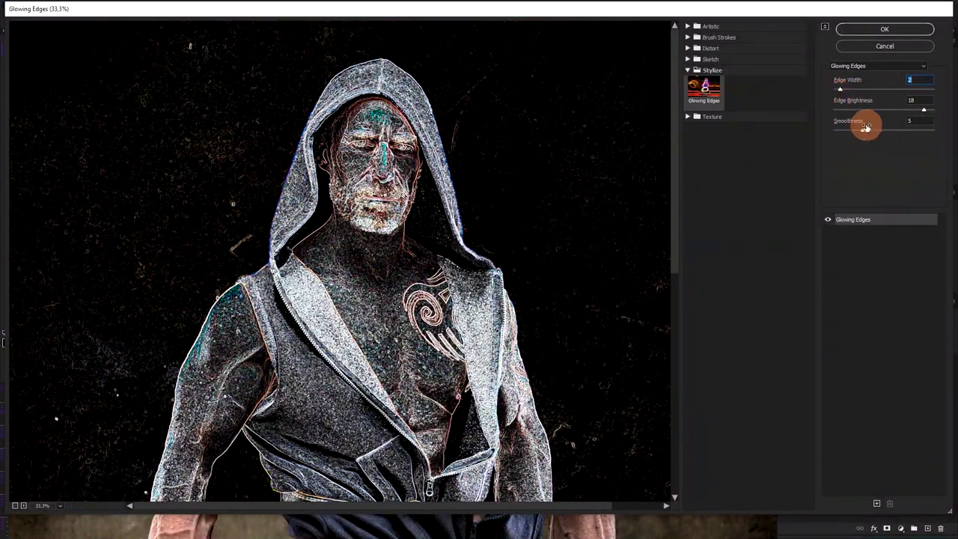
{"action": "mouse_move", "coordinate": [862, 130]}
{"action": "left_mouse_down"}
{"action": "mouse_move", "coordinate": [898, 131]}
{"action": "mouse_move", "coordinate": [890, 110]}
{"action": "mouse_move", "coordinate": [881, 119]}
{"action": "left_mouse_up"}
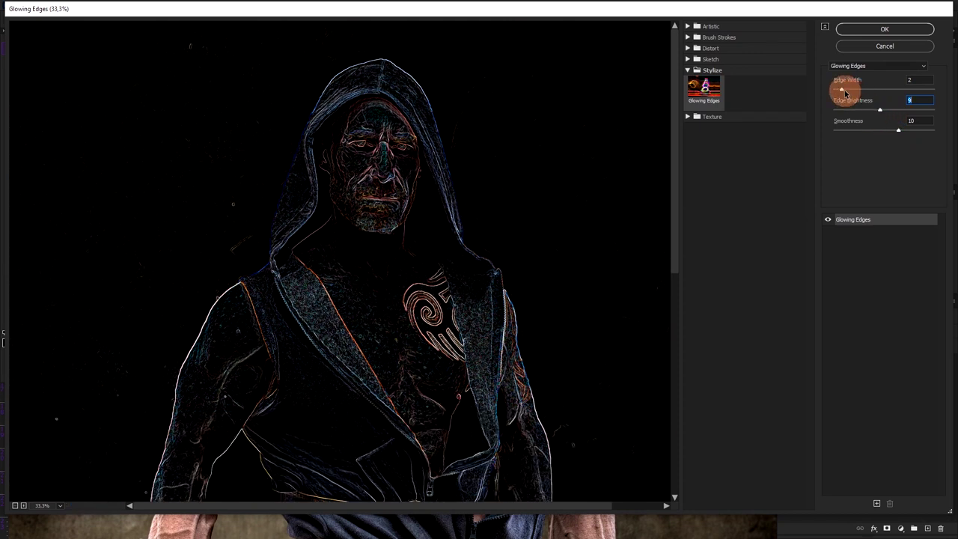
{"action": "left_click_drag", "start_coordinate": [845, 91], "coordinate": [854, 92]}
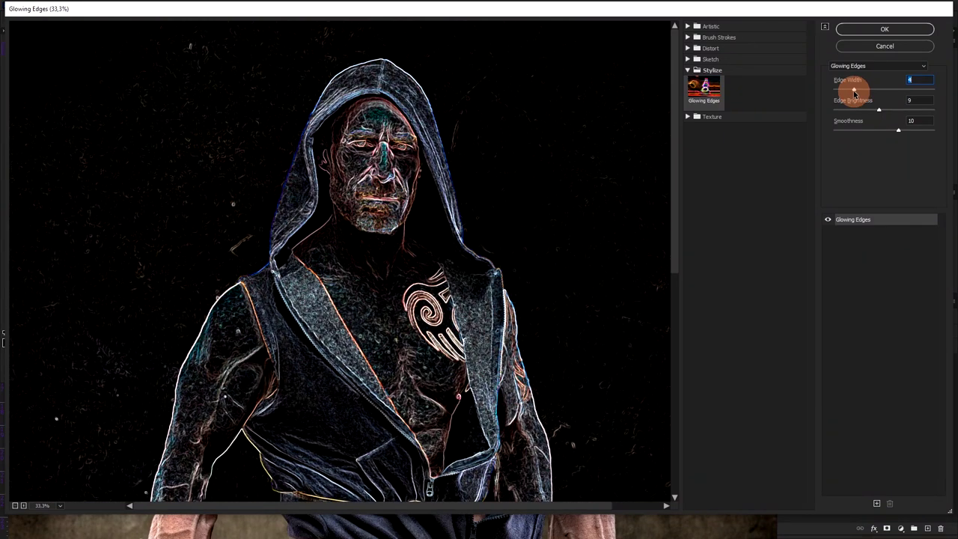
{"action": "left_click", "coordinate": [884, 30]}
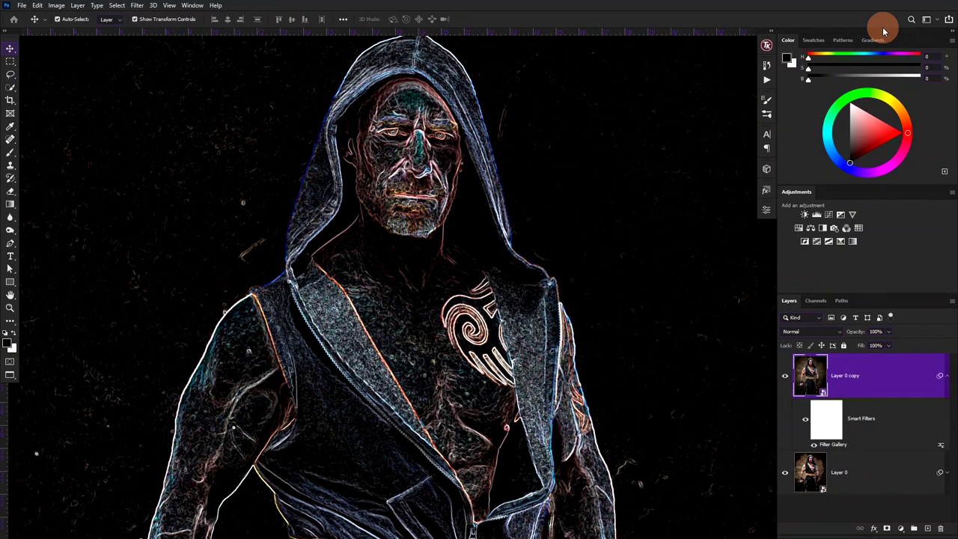
Step: Add Sketch > Torn Edges to Layer 0 copy with image balance 27 and smoothness 10
{"action": "left_click", "coordinate": [137, 6]}
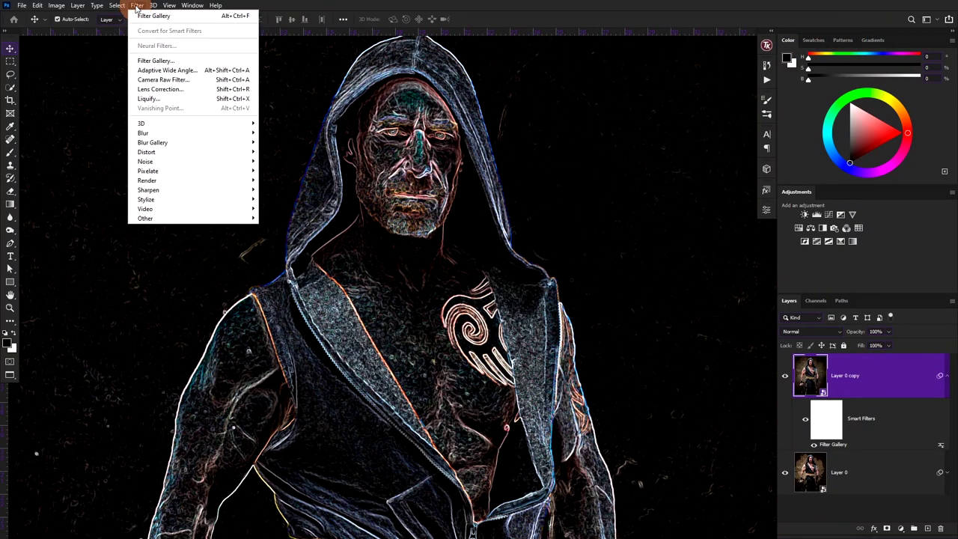
{"action": "left_click", "coordinate": [153, 61]}
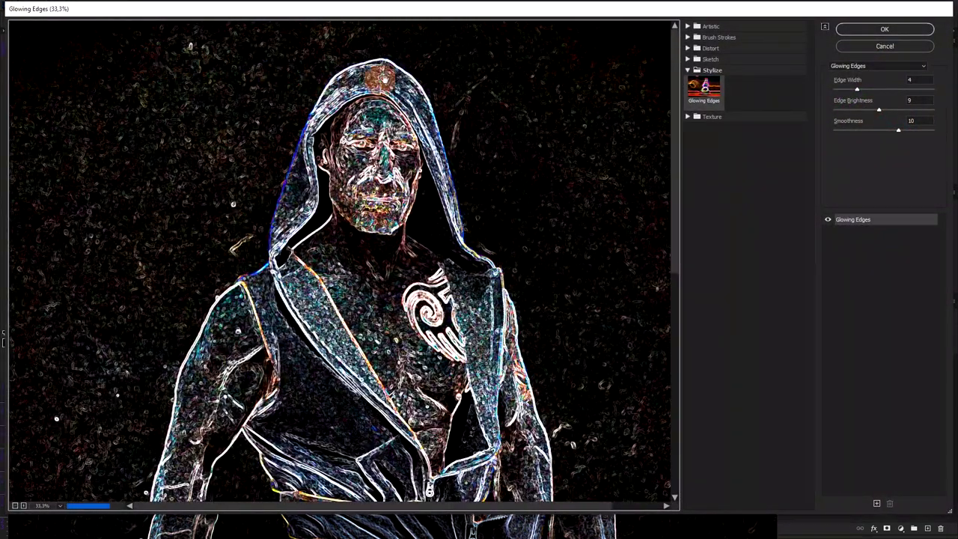
{"action": "left_click", "coordinate": [687, 71]}
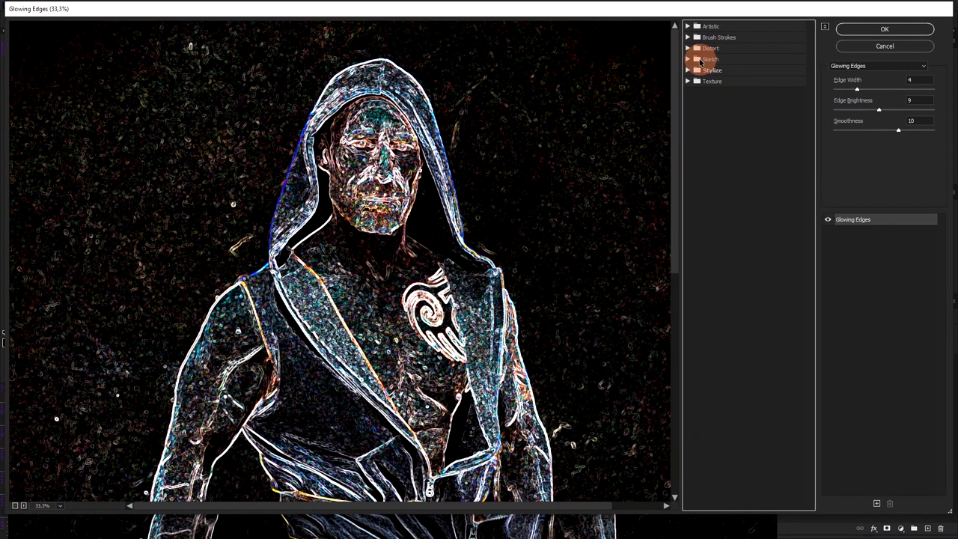
{"action": "left_click", "coordinate": [689, 59]}
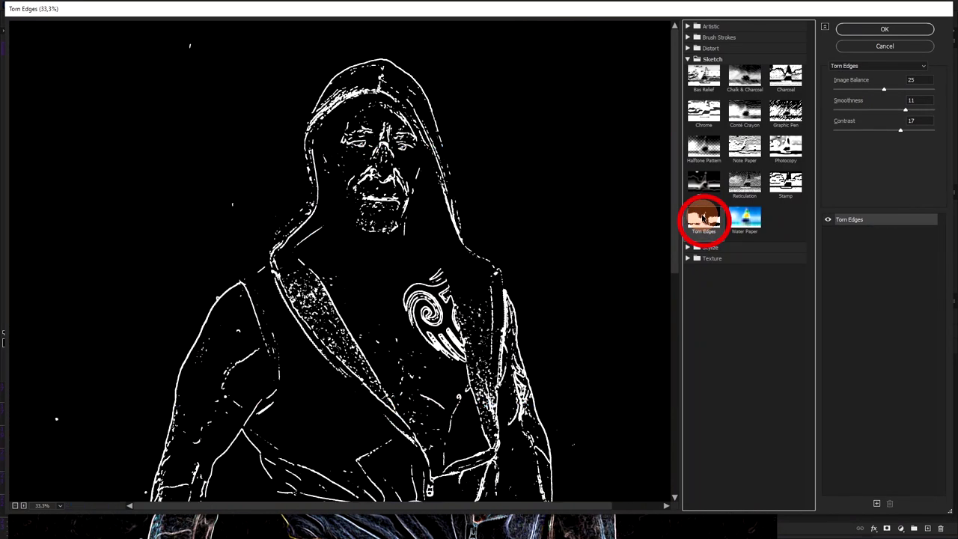
{"action": "mouse_move", "coordinate": [884, 89]}
{"action": "left_mouse_down"}
{"action": "mouse_move", "coordinate": [898, 111]}
{"action": "mouse_move", "coordinate": [890, 130]}
{"action": "left_mouse_up"}
{"action": "left_click", "coordinate": [903, 111]}
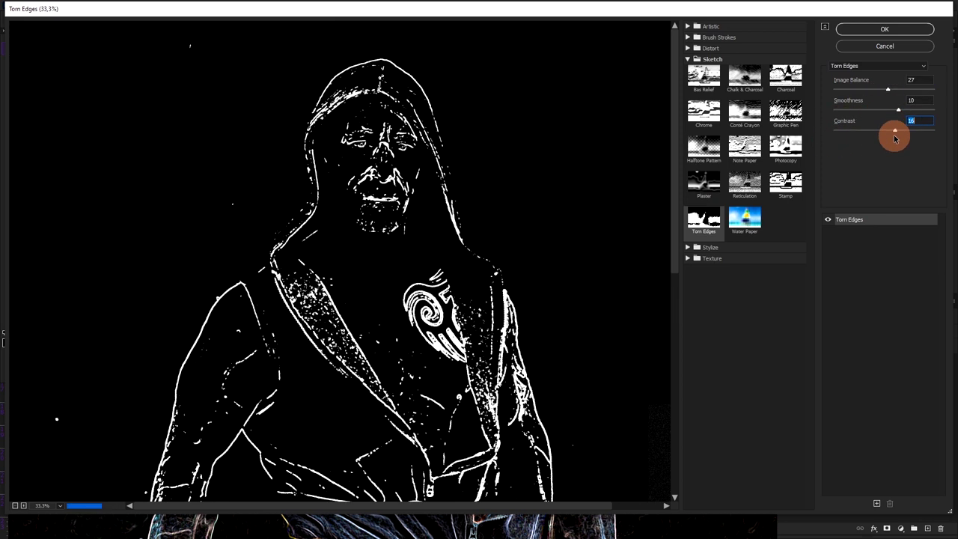
{"action": "left_click", "coordinate": [885, 29]}
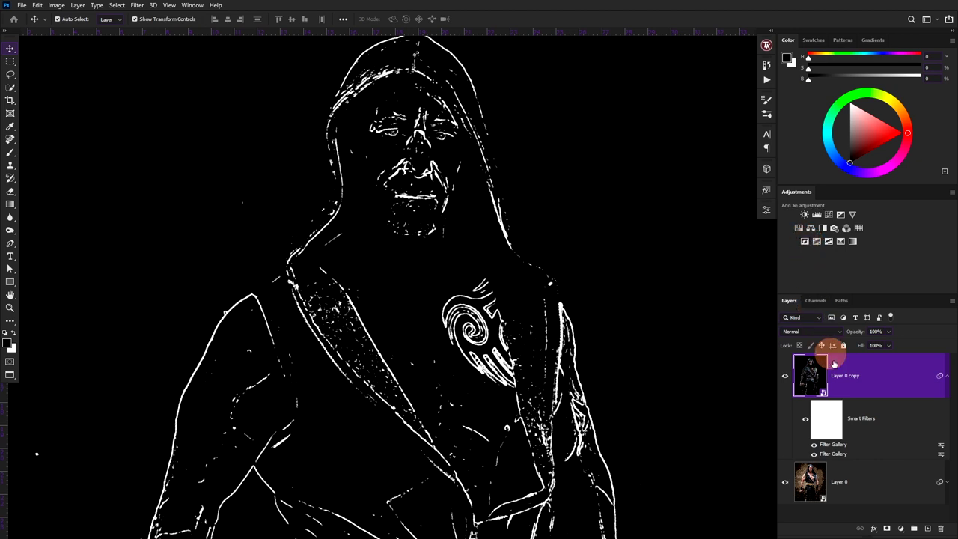
Step: Add an Invert adjustment layer clipped to the Layer 0 copy outlines
{"action": "left_click", "coordinate": [900, 528]}
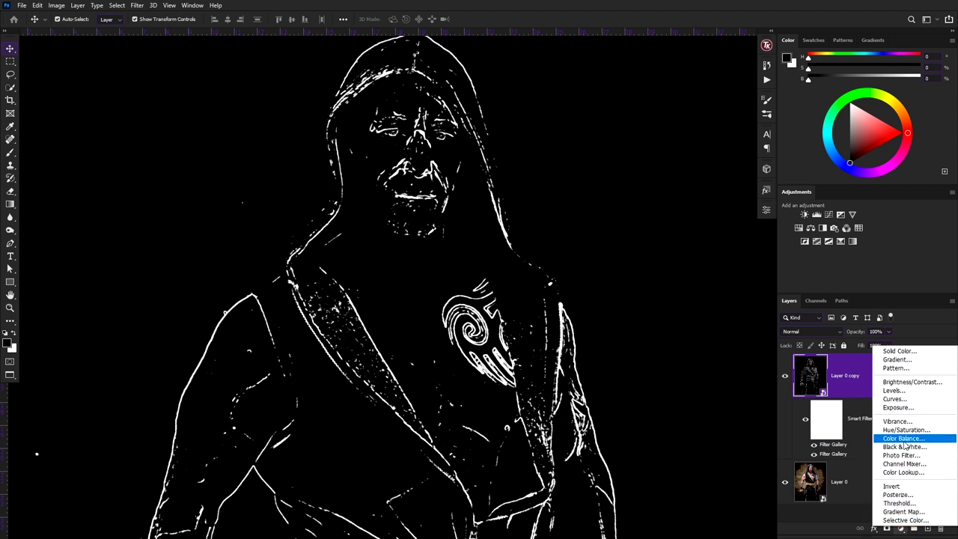
{"action": "left_click", "coordinate": [898, 486]}
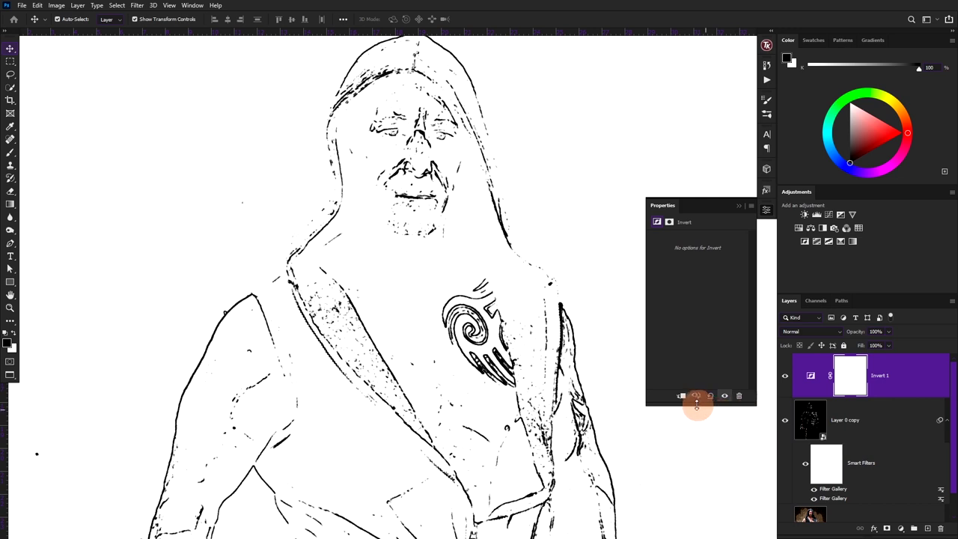
{"action": "left_click", "coordinate": [682, 397]}
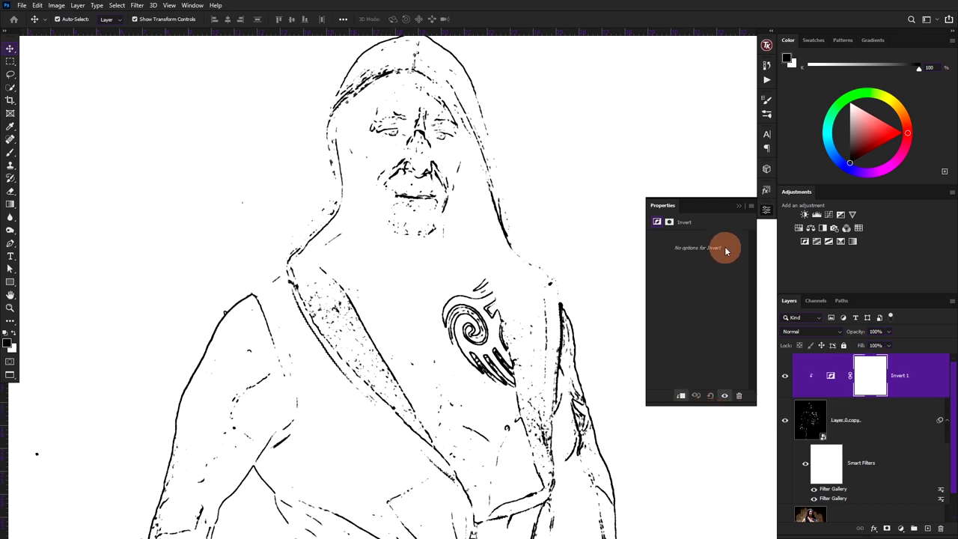
{"action": "left_click", "coordinate": [739, 205]}
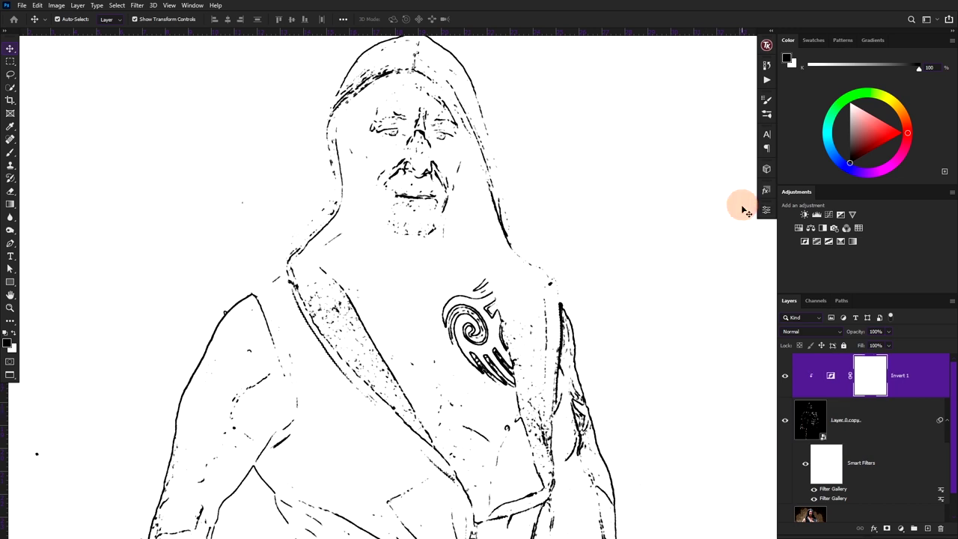
Step: Set Layer 0 copy to Multiply, compare it on and off, and add a layer mask
{"action": "left_click", "coordinate": [884, 423]}
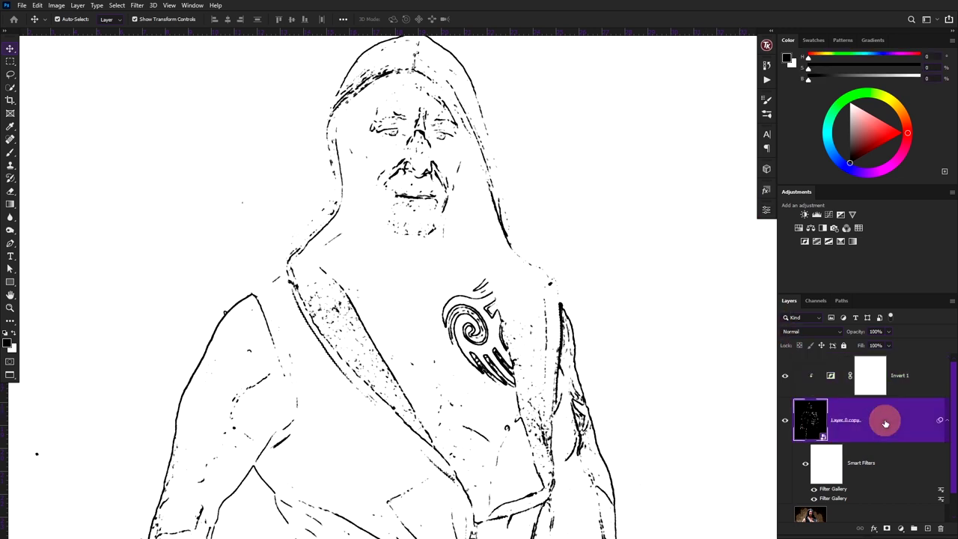
{"action": "left_click", "coordinate": [837, 329]}
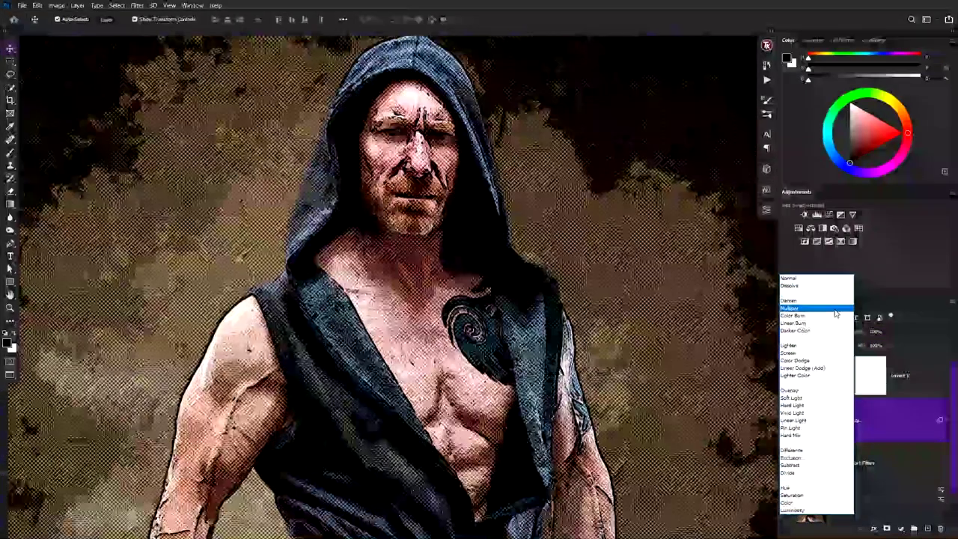
{"action": "left_click", "coordinate": [834, 308]}
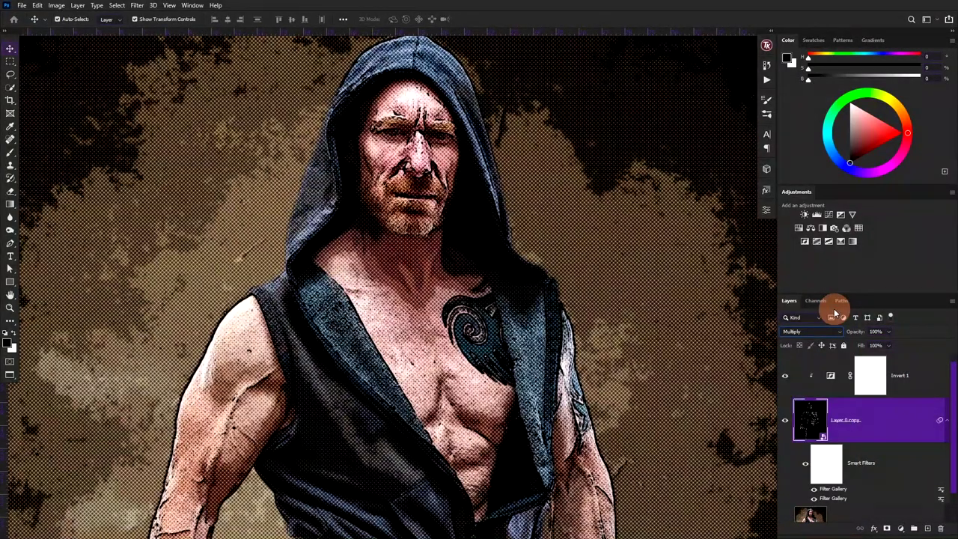
{"action": "left_click", "coordinate": [785, 421]}
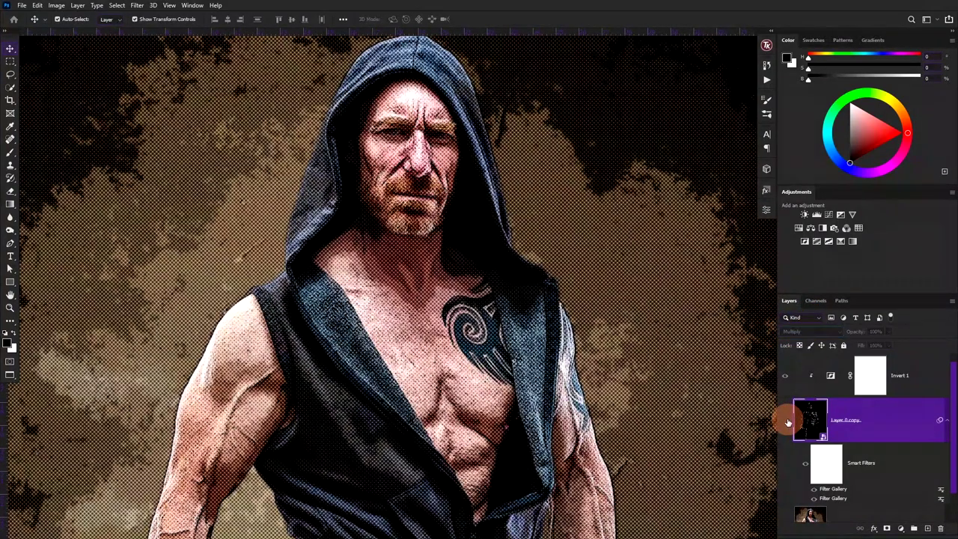
{"action": "left_click", "coordinate": [785, 422]}
{"action": "left_click", "coordinate": [786, 422]}
{"action": "left_click", "coordinate": [785, 422]}
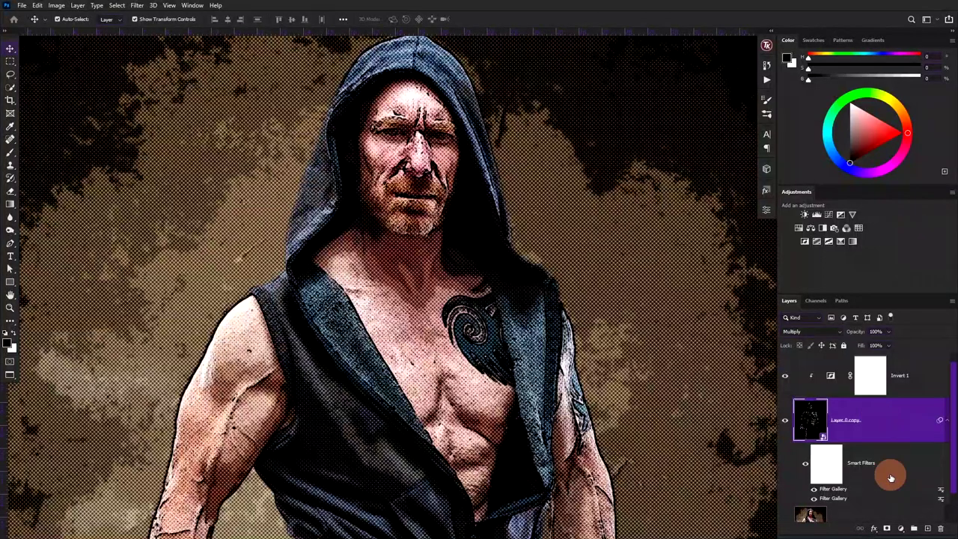
{"action": "left_click", "coordinate": [886, 528]}
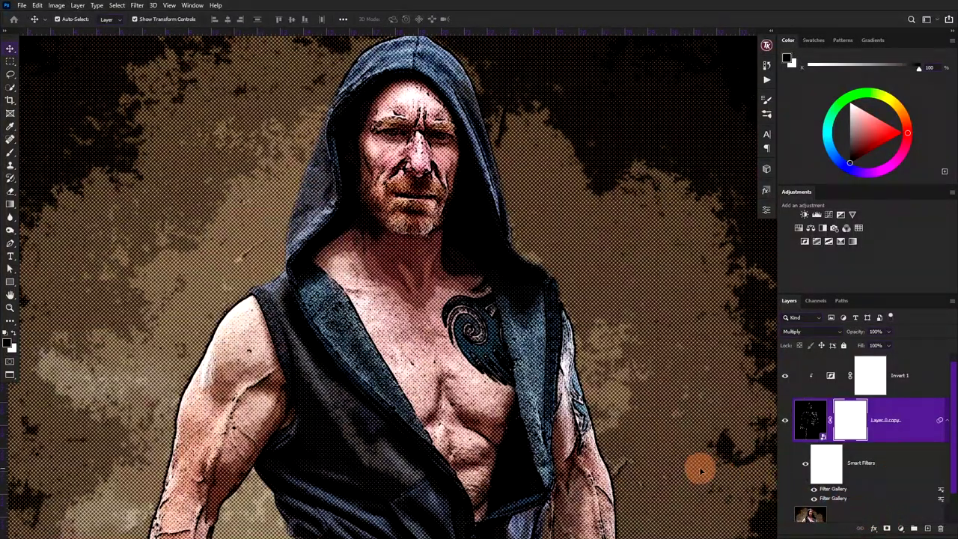
Step: Brush black at 34% on Layer 0 copy's mask over the left forearm outlines
{"action": "left_click", "coordinate": [11, 152]}
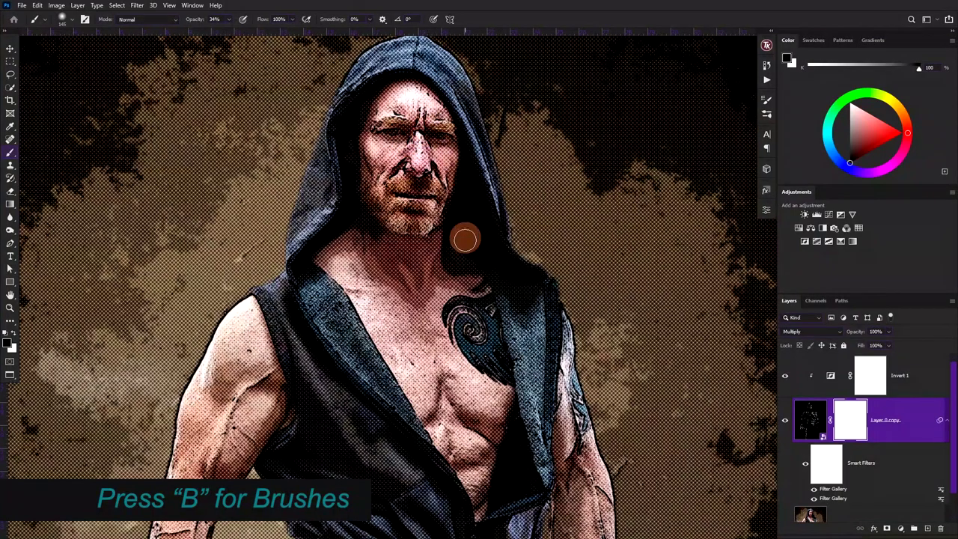
{"action": "left_click_drag", "start_coordinate": [412, 303], "coordinate": [478, 98]}
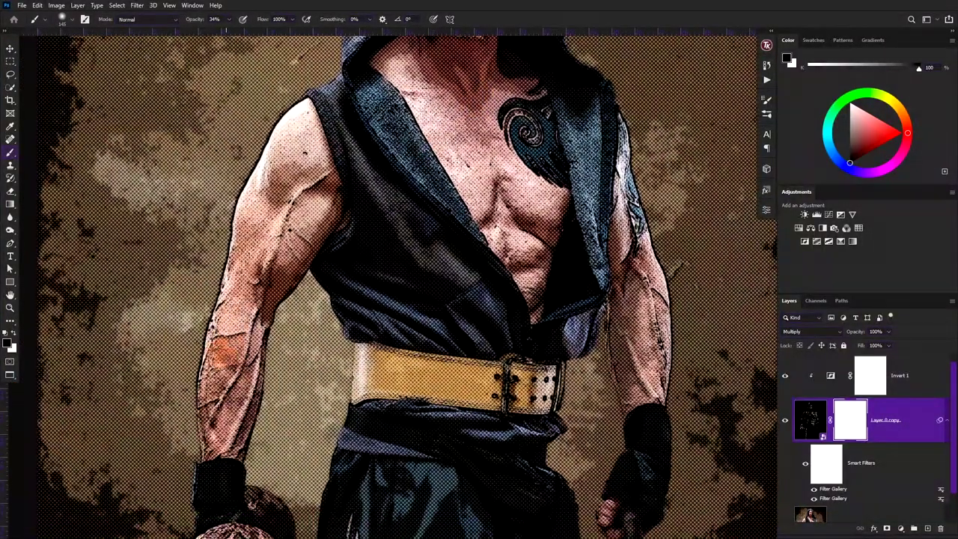
{"action": "left_click_drag", "start_coordinate": [217, 348], "coordinate": [232, 392]}
{"action": "mouse_move", "coordinate": [389, 299]}
{"action": "left_mouse_down"}
{"action": "mouse_move", "coordinate": [389, 134]}
{"action": "mouse_move", "coordinate": [336, 322]}
{"action": "left_mouse_up"}
{"action": "scroll", "coordinate": [477, 324], "scroll_direction": "down", "scroll_amount": 3}
{"action": "scroll", "coordinate": [442, 217], "scroll_direction": "up", "scroll_amount": 1}
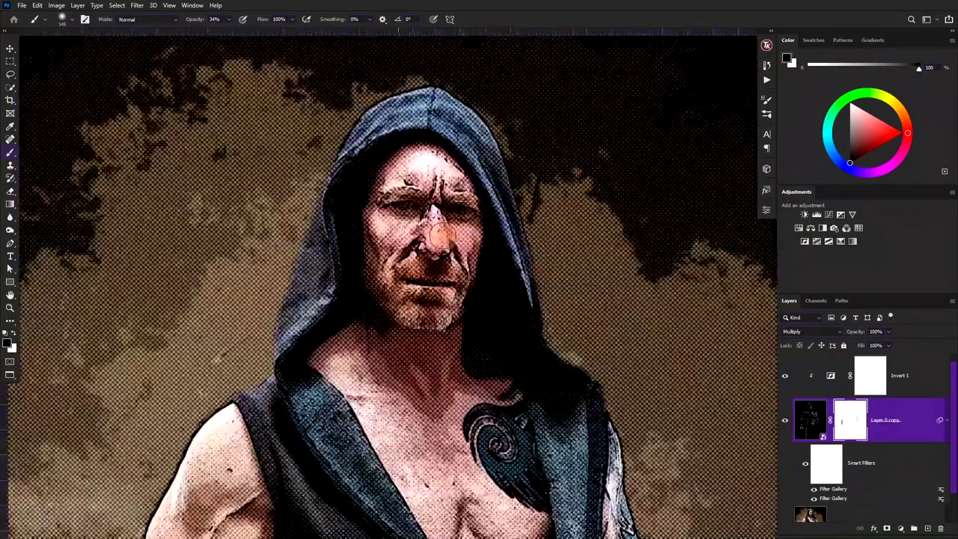
{"action": "scroll", "coordinate": [442, 202], "scroll_direction": "up", "scroll_amount": 1}
{"action": "scroll", "coordinate": [440, 187], "scroll_direction": "up", "scroll_amount": 1}
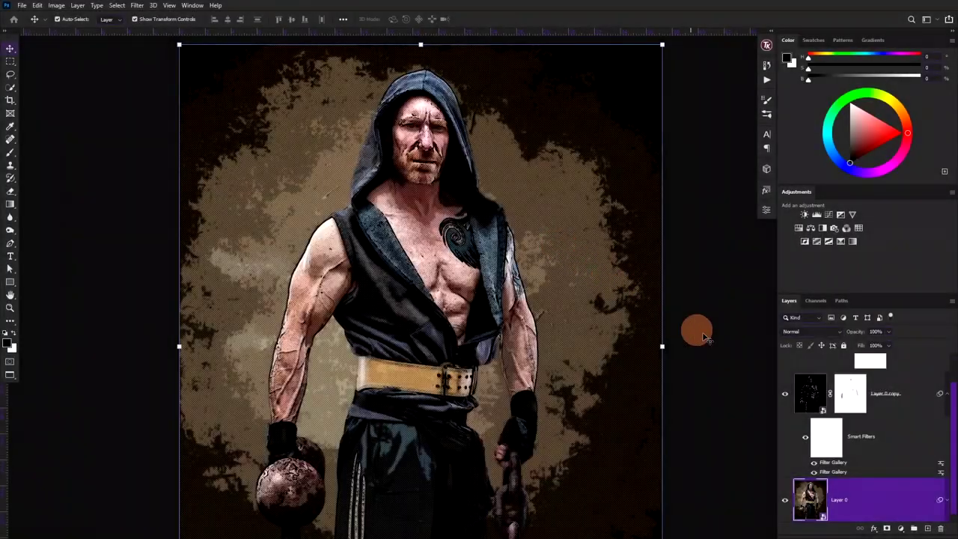
Step: Group Invert 1 through Layer 0 into Group 1, then show the RGB channels
{"action": "scroll", "coordinate": [916, 390], "scroll_direction": "up", "scroll_amount": 1}
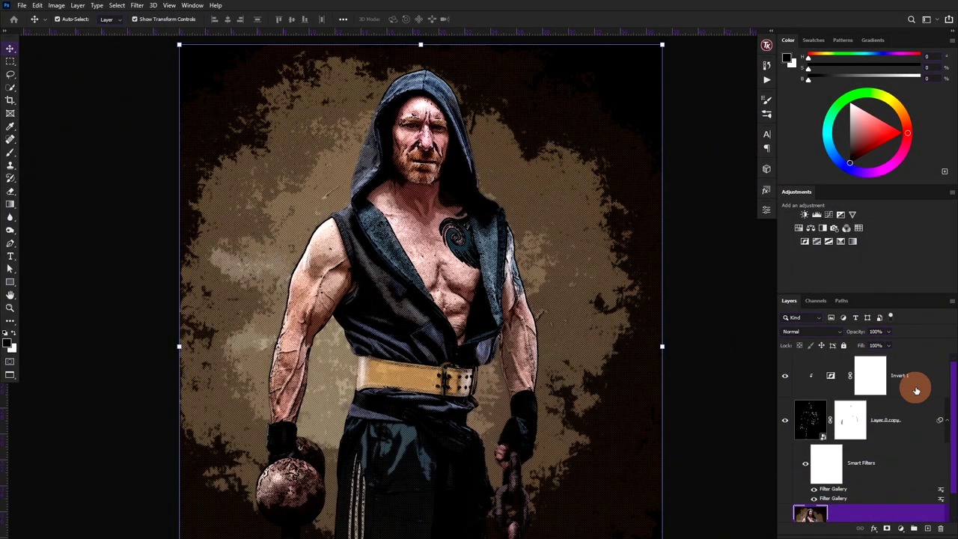
{"action": "left_click", "coordinate": [926, 384], "text": "shift"}
{"action": "left_click", "coordinate": [914, 529]}
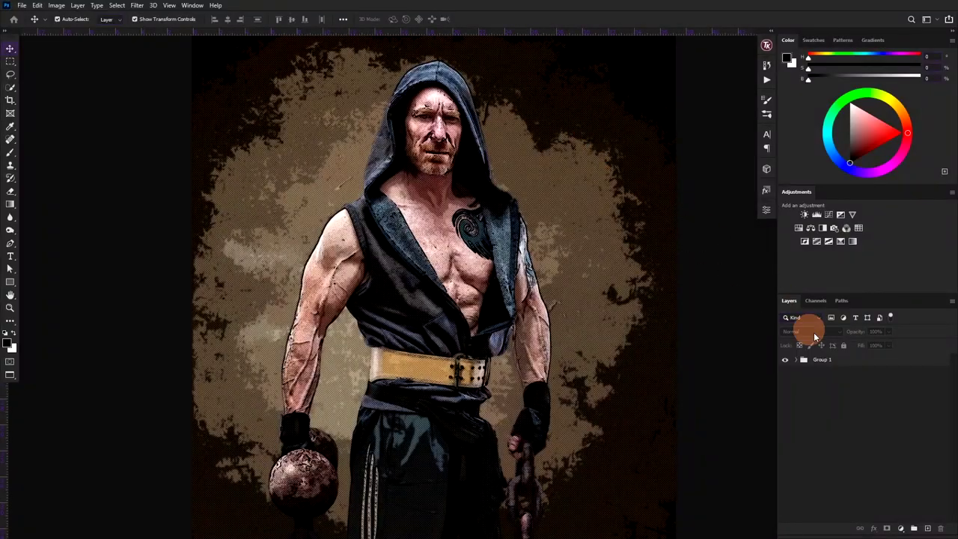
{"action": "left_click", "coordinate": [853, 359]}
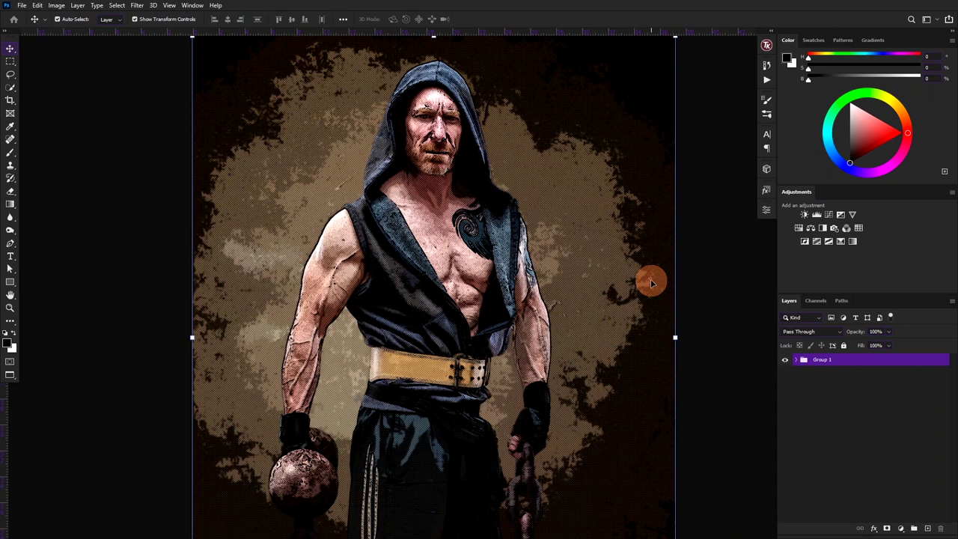
{"action": "left_click", "coordinate": [815, 300]}
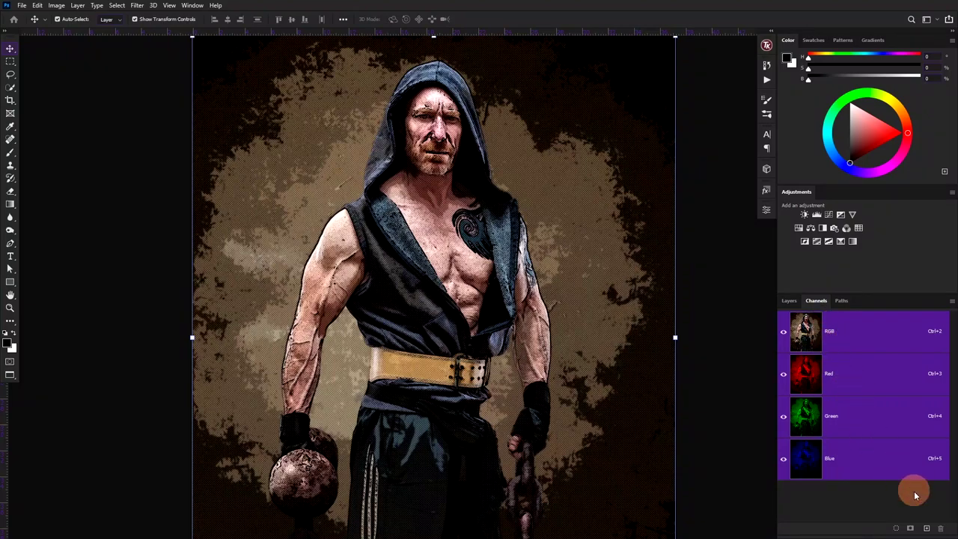
Step: Create a new Alpha 1 channel and make it the active channel
{"action": "left_click", "coordinate": [926, 530]}
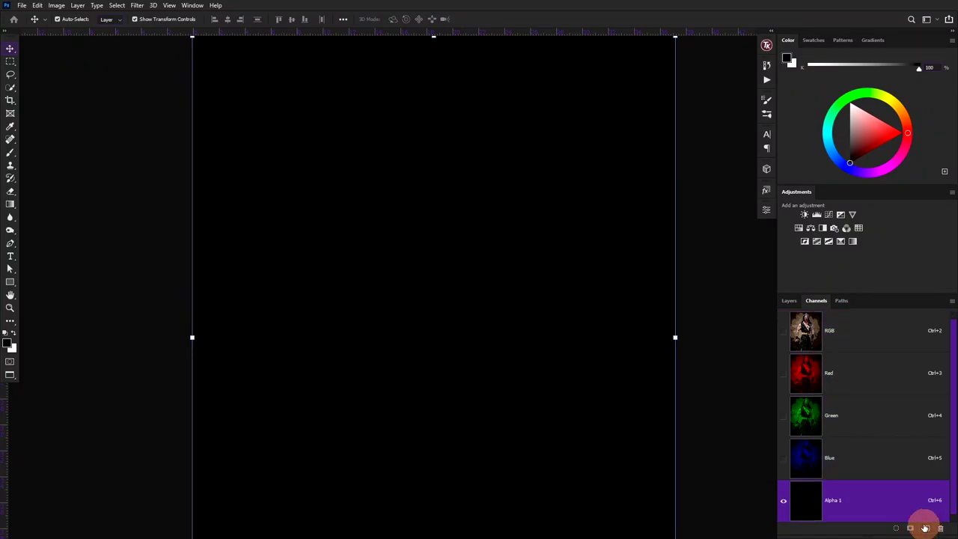
{"action": "left_click", "coordinate": [794, 337]}
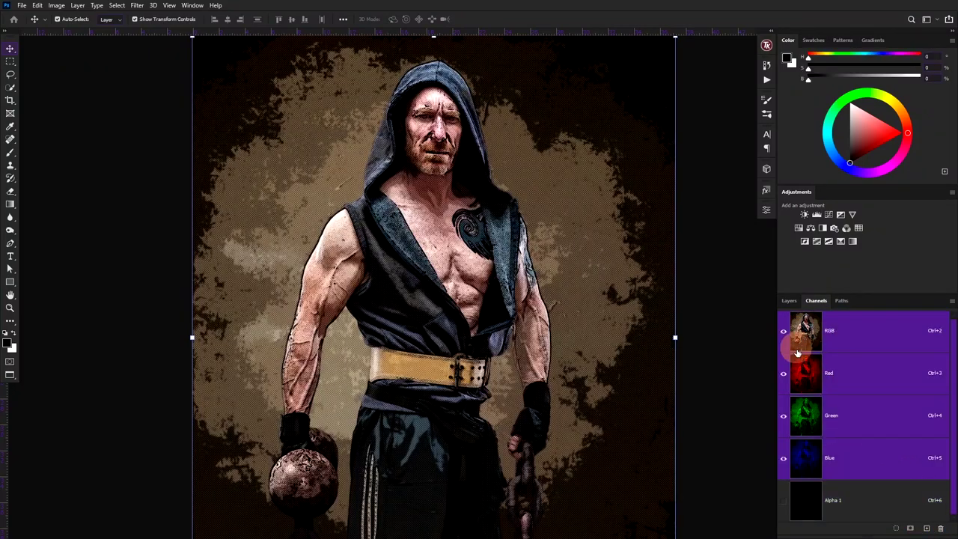
{"action": "left_click", "coordinate": [816, 482]}
{"action": "left_click_drag", "start_coordinate": [786, 454], "coordinate": [783, 331]}
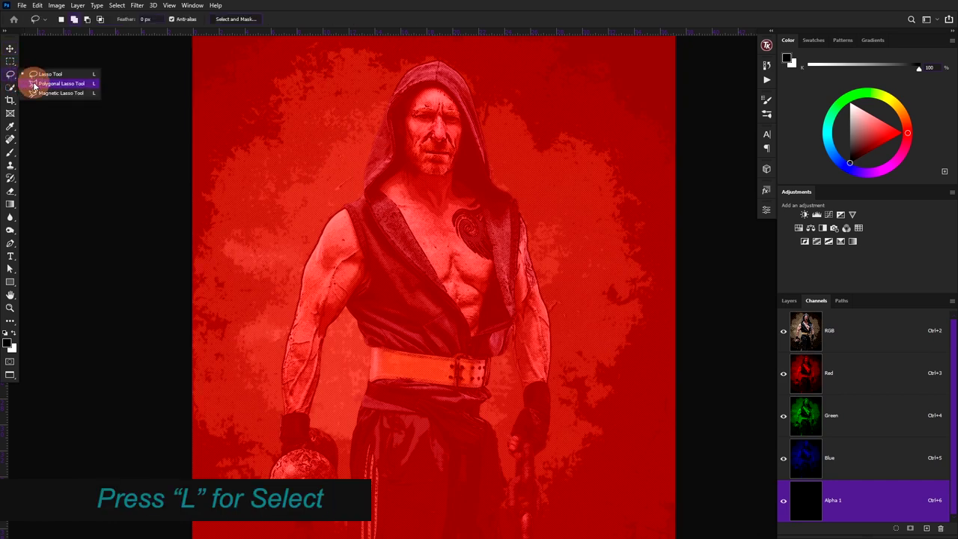
Step: Draw a diagonal band selection across the portrait with the Polygonal Lasso
{"action": "left_click_drag", "start_coordinate": [14, 77], "coordinate": [44, 85]}
{"action": "scroll", "coordinate": [550, 62], "scroll_direction": "down", "scroll_amount": 2}
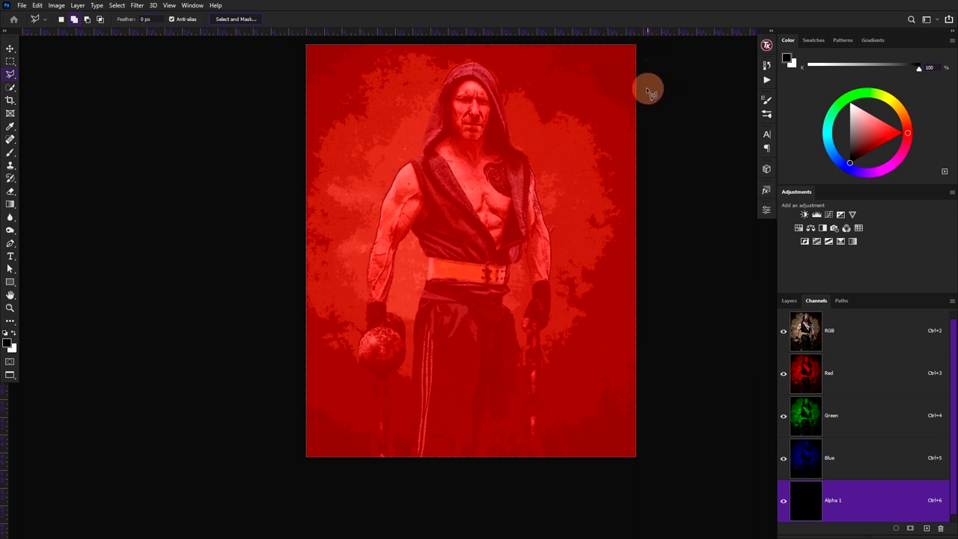
{"action": "left_click", "coordinate": [625, 45]}
{"action": "left_click", "coordinate": [510, 480]}
{"action": "left_click", "coordinate": [217, 476]}
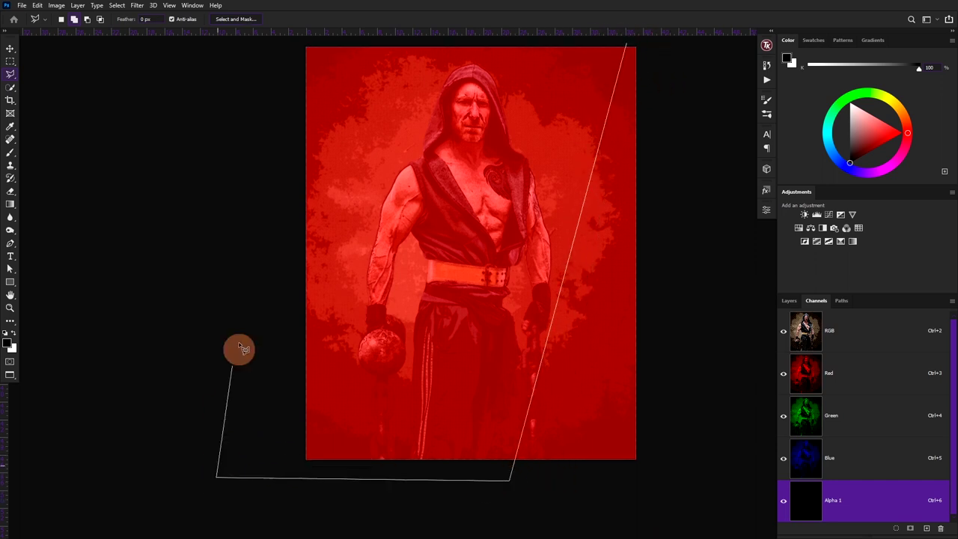
{"action": "left_click", "coordinate": [281, 269]}
{"action": "left_click", "coordinate": [504, 39]}
{"action": "key", "text": "Escape"}
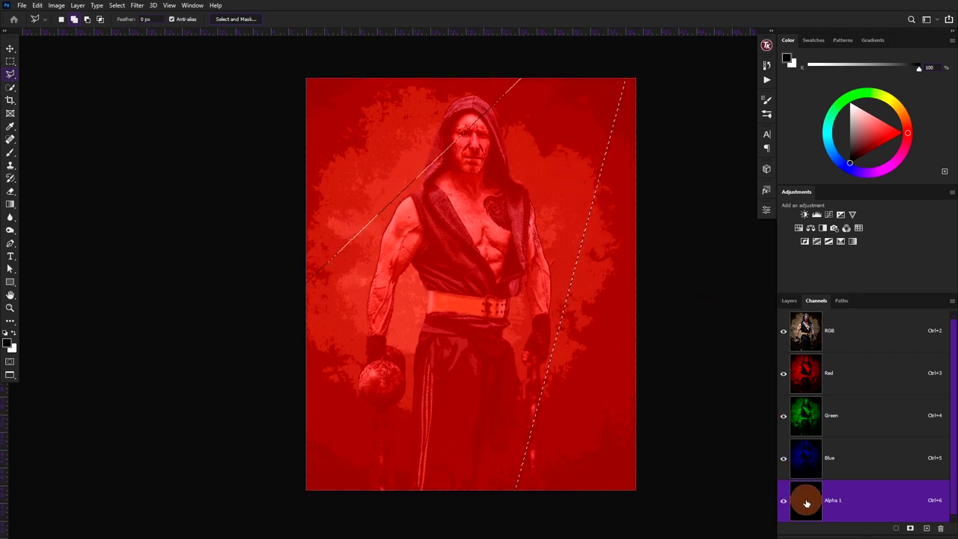
Step: Fill the band selection in Alpha 1 with white using the Paint Bucket
{"action": "left_click", "coordinate": [10, 203]}
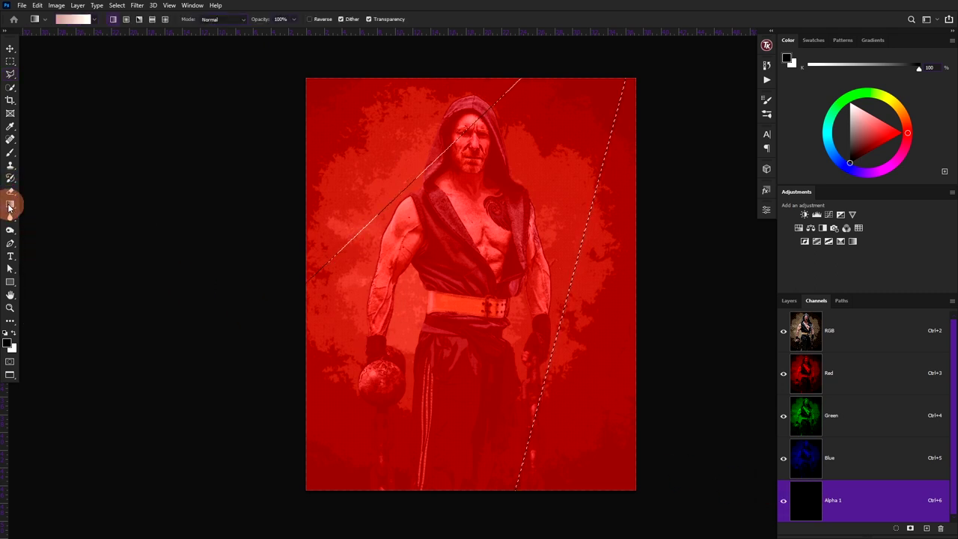
{"action": "left_click", "coordinate": [14, 331]}
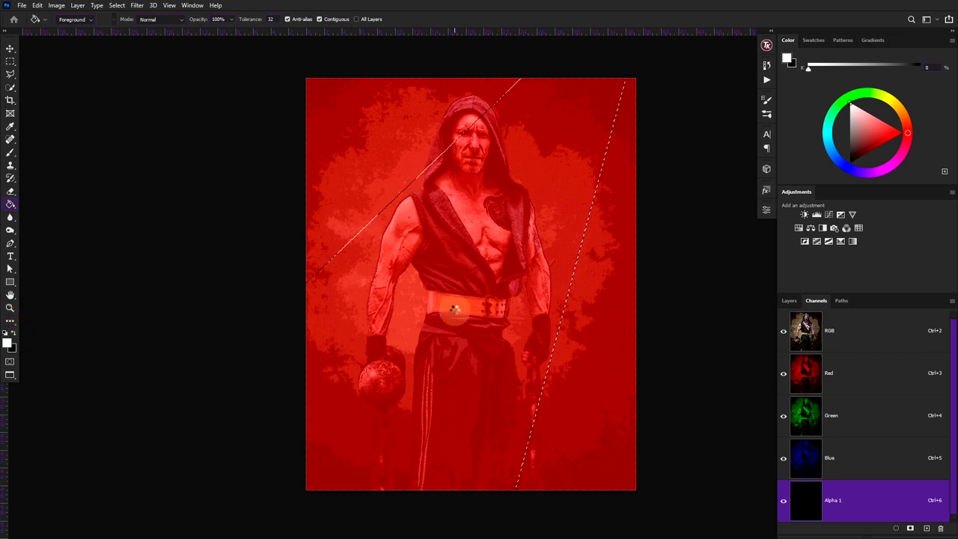
{"action": "left_click", "coordinate": [454, 308]}
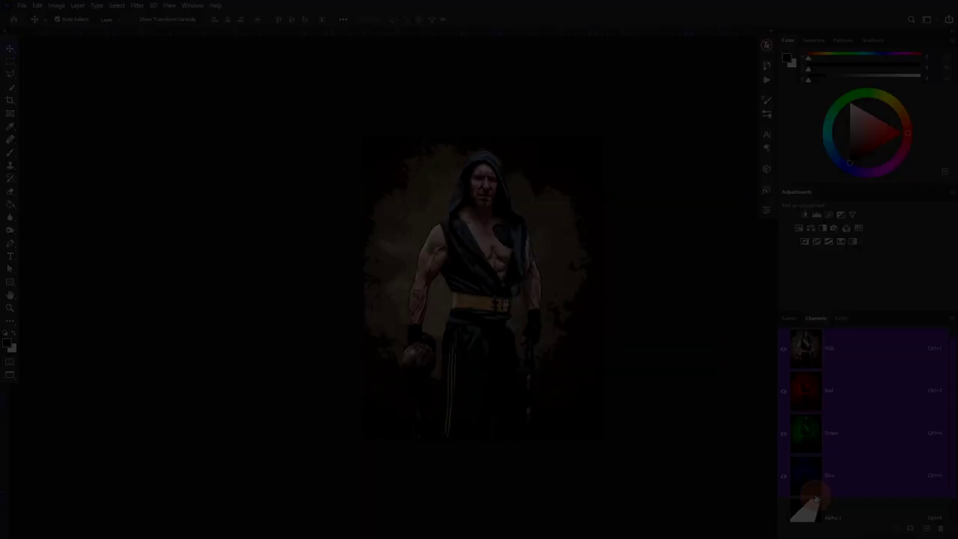
Step: Apply Color Halftone to Alpha 1 with Max Radius 120 and angles 45, 70, 120, 15
{"action": "scroll", "coordinate": [849, 380], "scroll_direction": "down", "scroll_amount": 1}
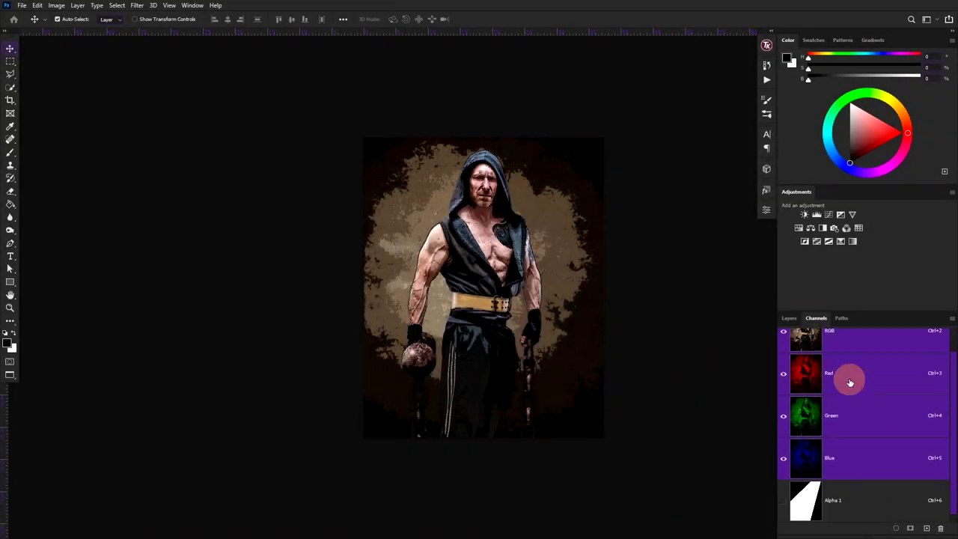
{"action": "left_click", "coordinate": [857, 499]}
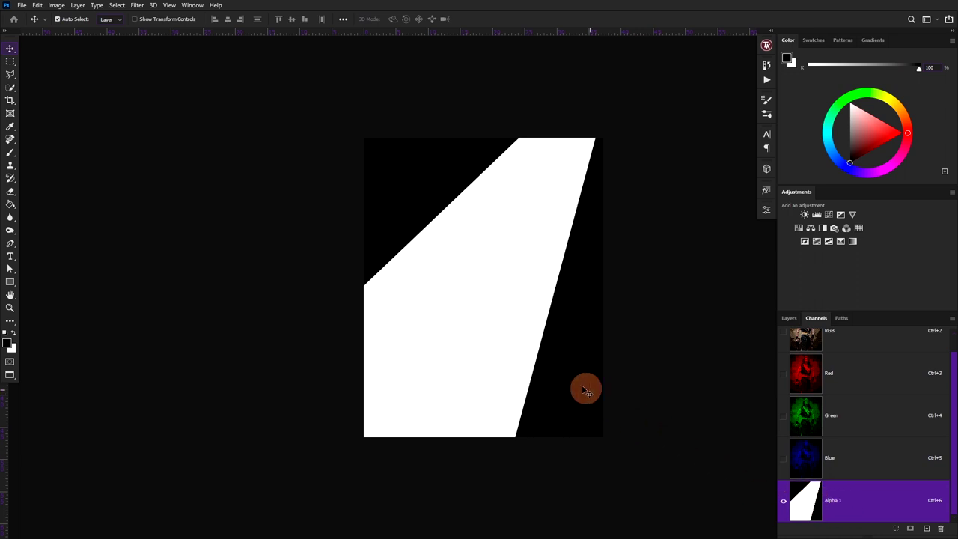
{"action": "left_click", "coordinate": [138, 6]}
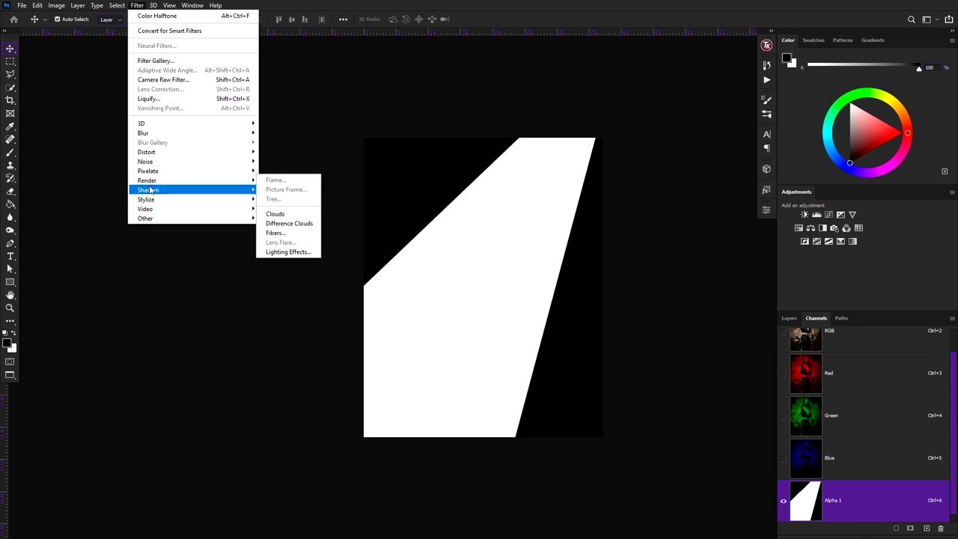
{"action": "mouse_move", "coordinate": [193, 171]}
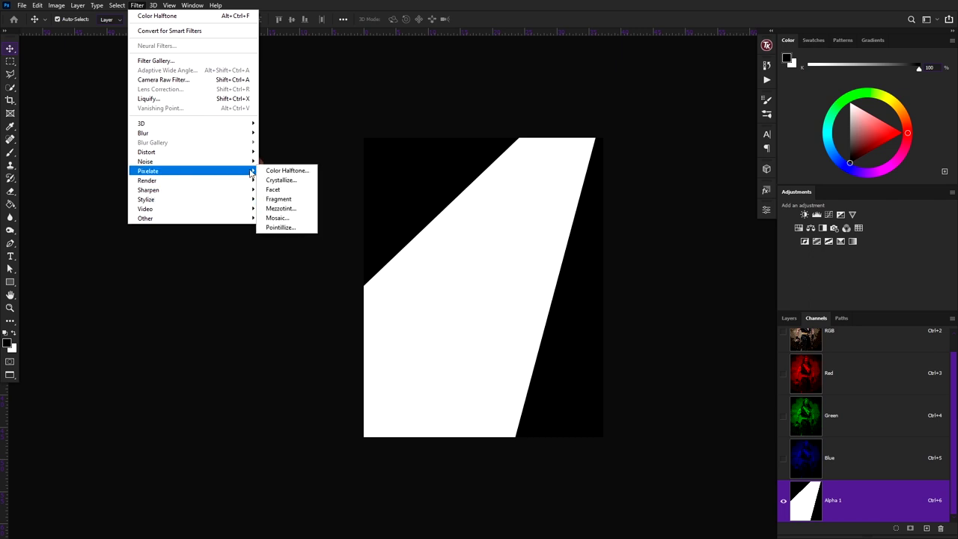
{"action": "left_click", "coordinate": [284, 172]}
{"action": "type", "text": "120"}
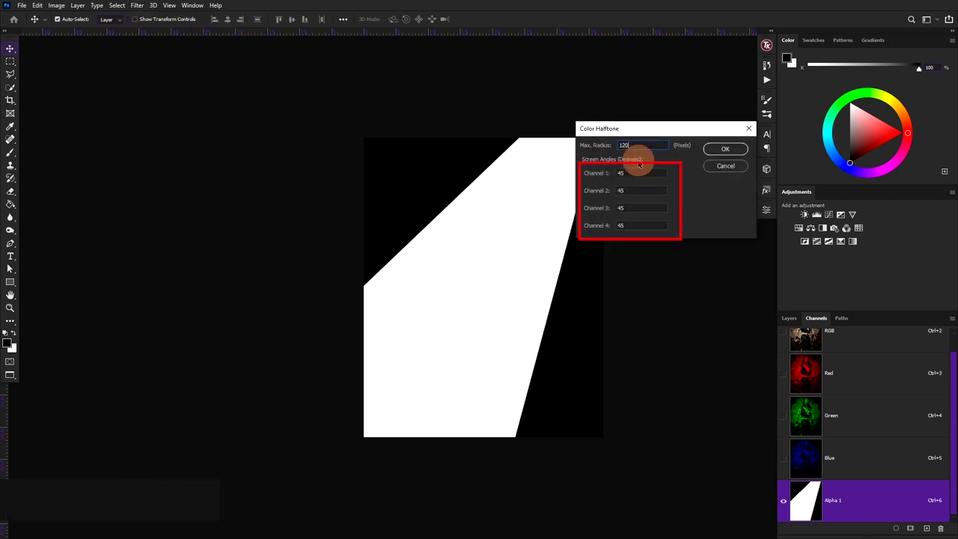
{"action": "left_click", "coordinate": [633, 173]}
{"action": "mouse_move", "coordinate": [631, 190]}
{"action": "left_mouse_down"}
{"action": "mouse_move", "coordinate": [615, 196]}
{"action": "mouse_move", "coordinate": [618, 212]}
{"action": "mouse_move", "coordinate": [604, 228]}
{"action": "left_mouse_up"}
{"action": "type", "text": "120"}
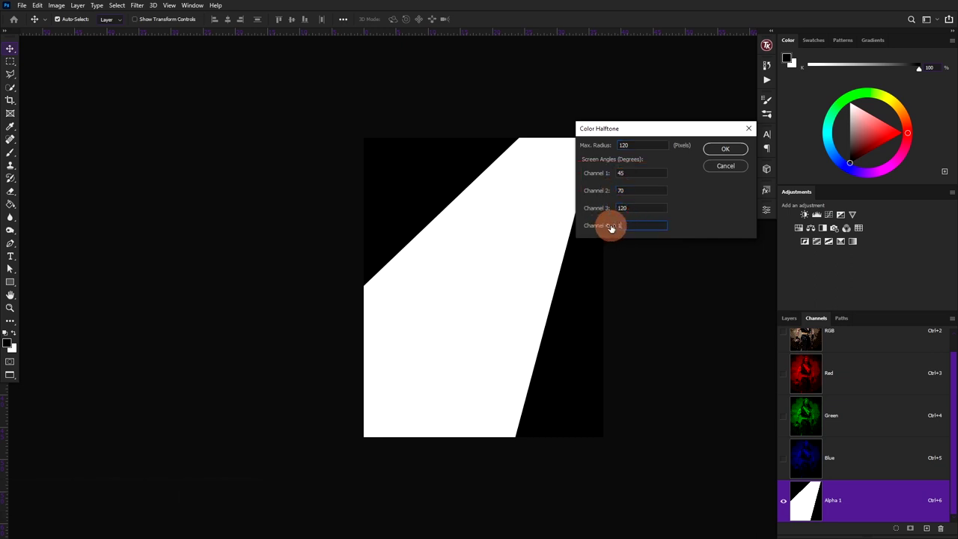
{"action": "type", "text": "15"}
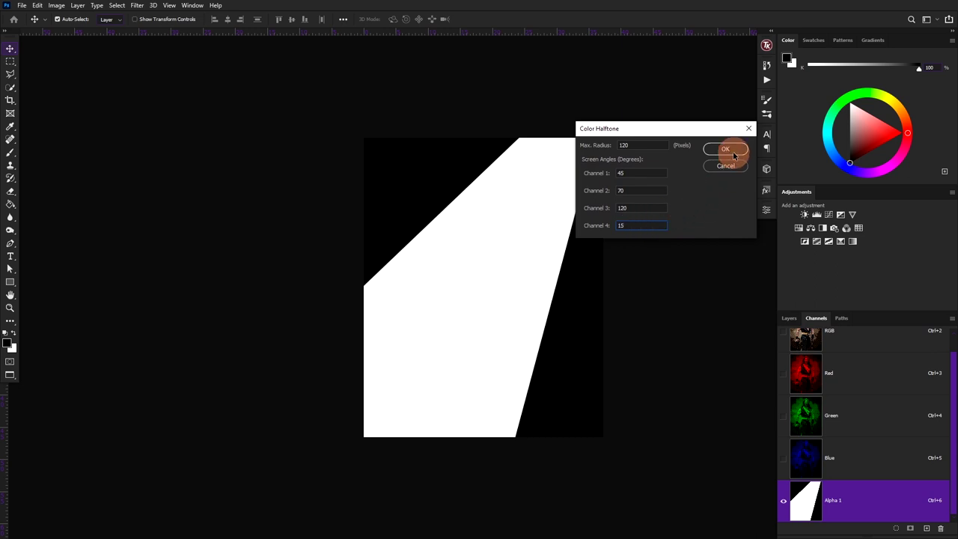
{"action": "left_click", "coordinate": [733, 155]}
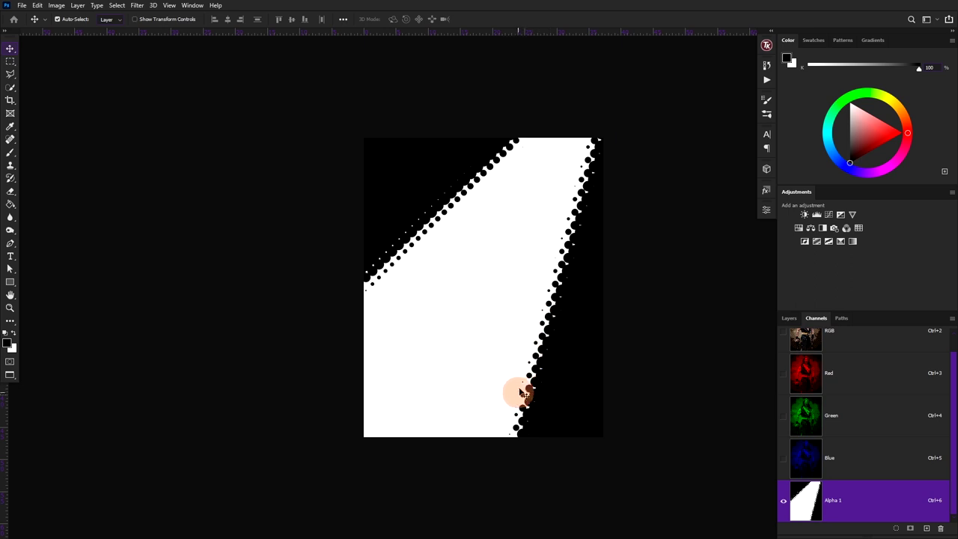
Step: Load Alpha 1 as a selection and add a black Solid Color fill layer from it
{"action": "left_click", "coordinate": [803, 503], "text": "ctrl"}
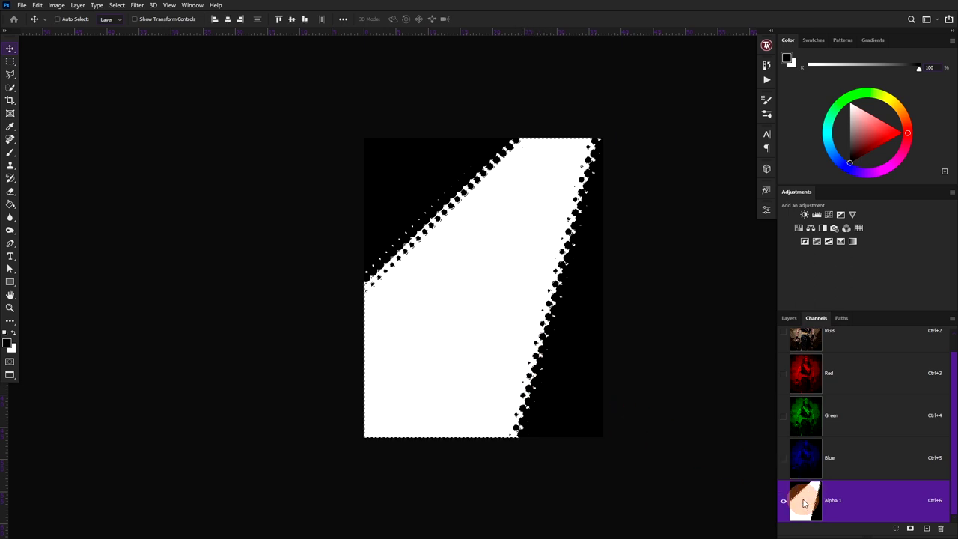
{"action": "left_click", "coordinate": [785, 341]}
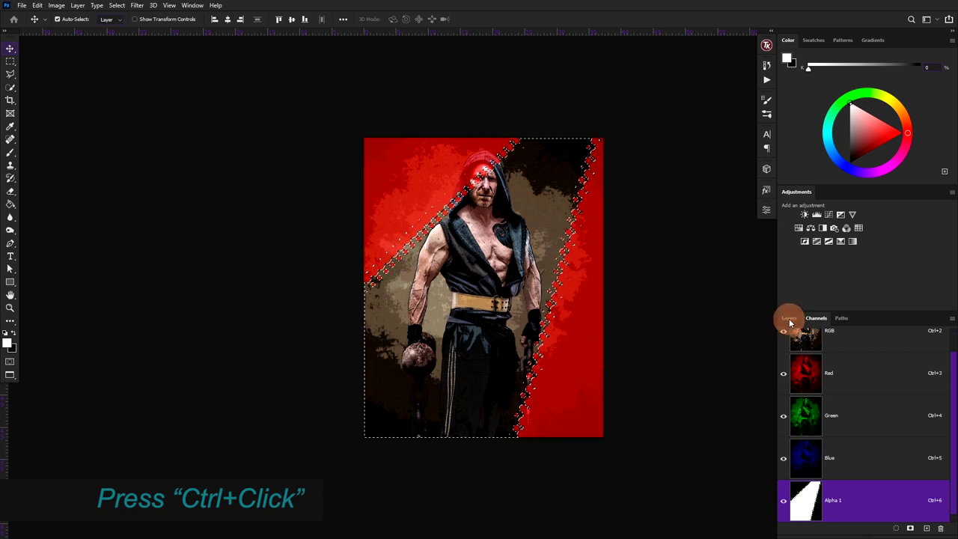
{"action": "left_click", "coordinate": [789, 320]}
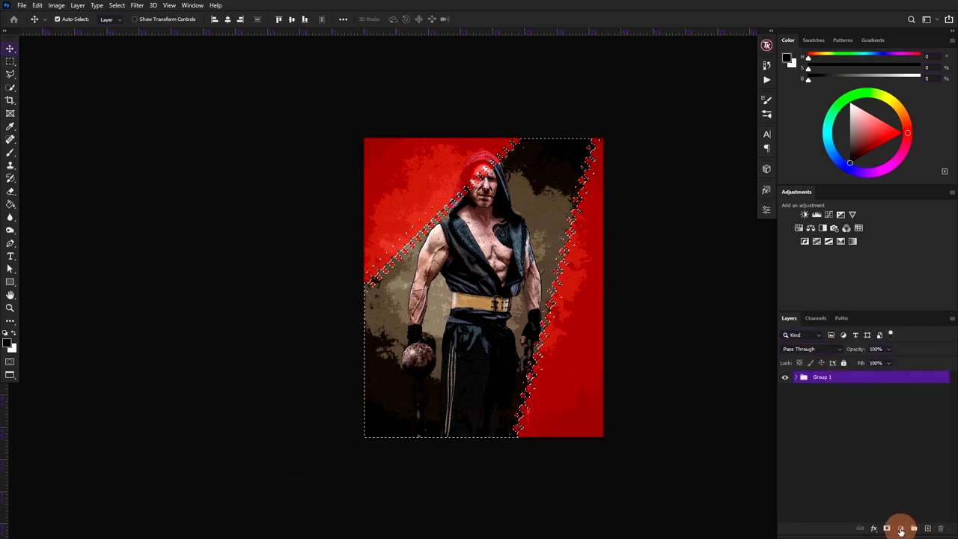
{"action": "left_click", "coordinate": [900, 529]}
{"action": "left_click", "coordinate": [913, 353]}
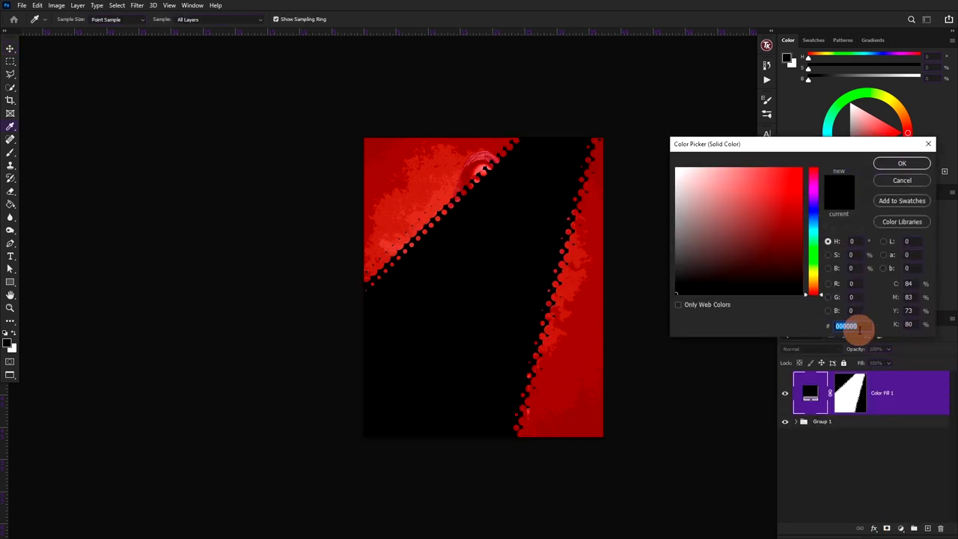
{"action": "left_click", "coordinate": [903, 163]}
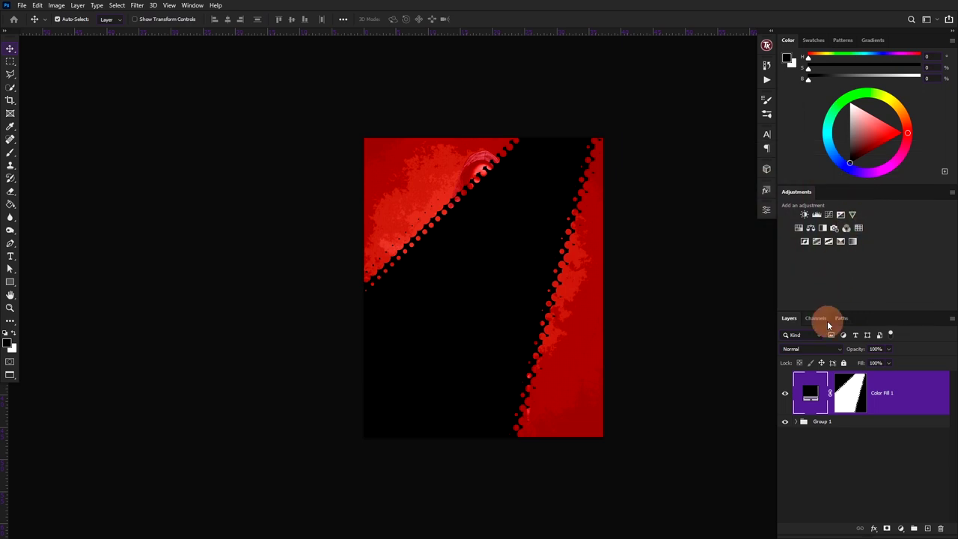
{"action": "left_click", "coordinate": [858, 388]}
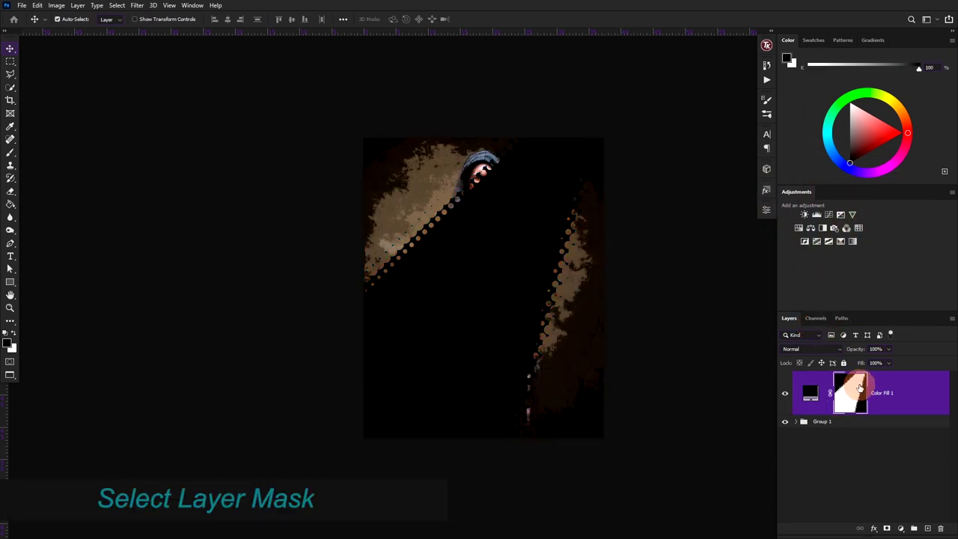
Step: Invert Color Fill 1's mask and set the layer's opacity to 62%
{"action": "key", "text": "ctrl+i"}
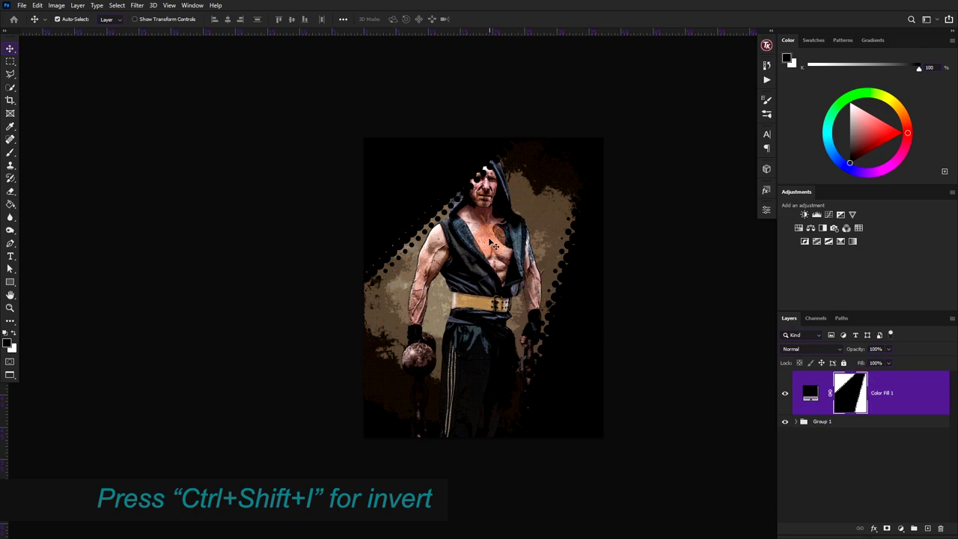
{"action": "scroll", "coordinate": [490, 238], "scroll_direction": "up", "scroll_amount": 3}
{"action": "scroll", "coordinate": [491, 215], "scroll_direction": "up", "scroll_amount": 3}
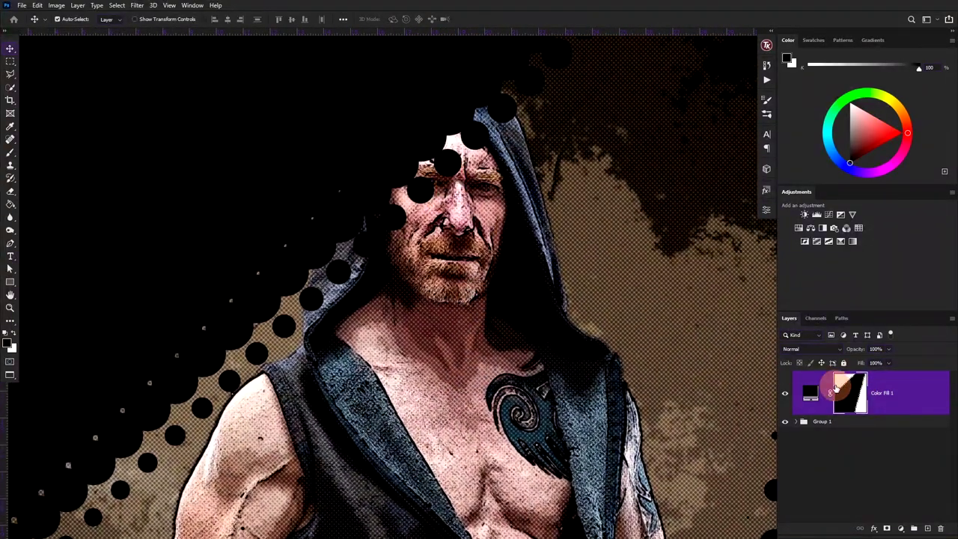
{"action": "left_click_drag", "start_coordinate": [859, 351], "coordinate": [828, 358]}
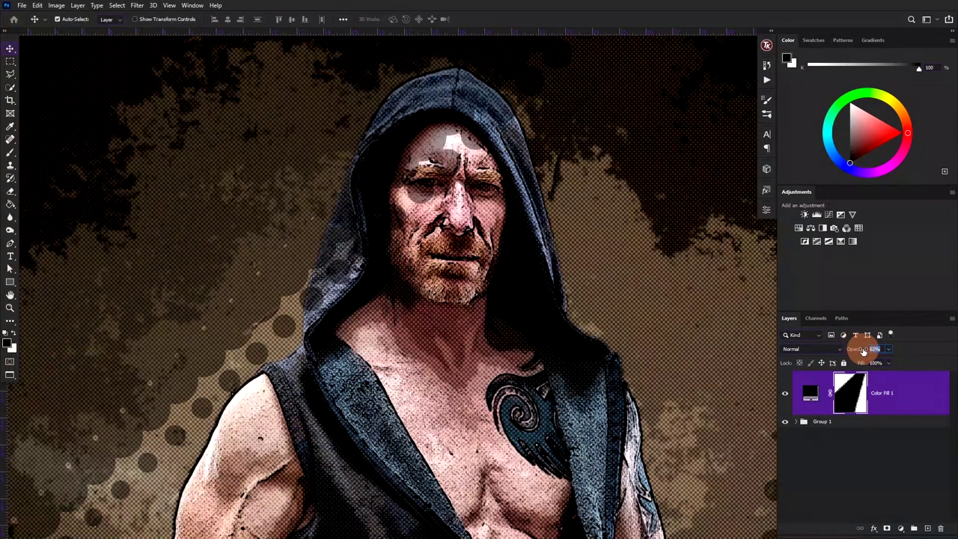
{"action": "left_click_drag", "start_coordinate": [847, 348], "coordinate": [861, 346]}
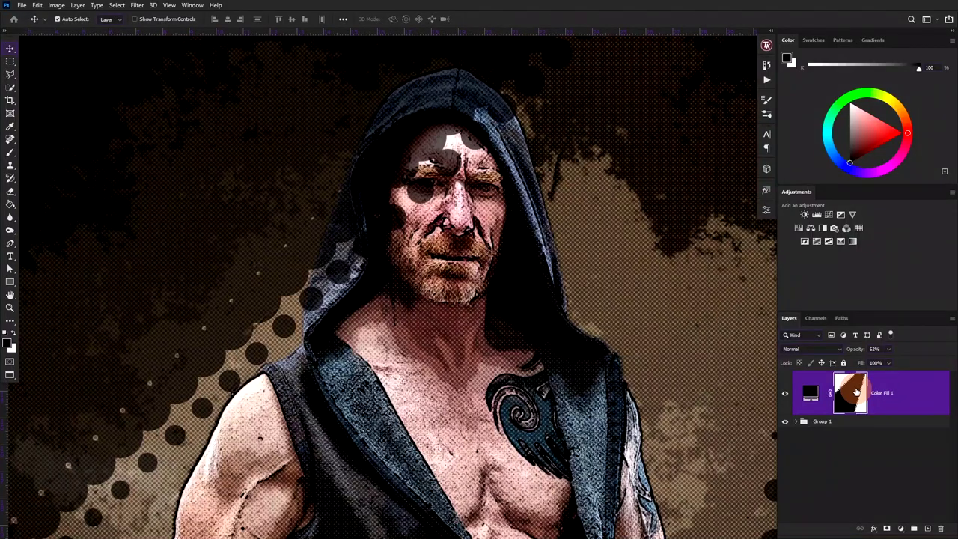
Step: Paint black at 100% brush opacity on Color Fill 1's mask over the hood
{"action": "left_click", "coordinate": [9, 155]}
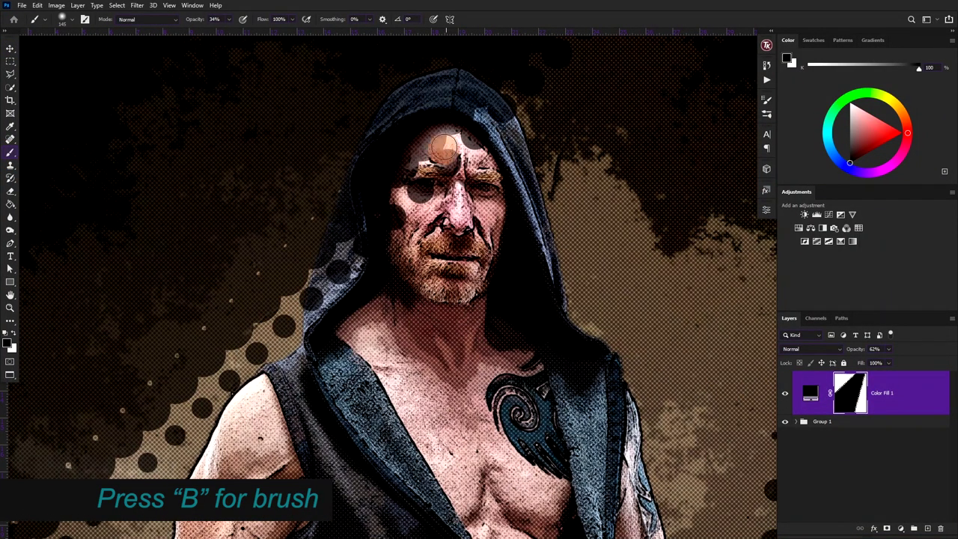
{"action": "left_click_drag", "start_coordinate": [196, 19], "coordinate": [304, 35]}
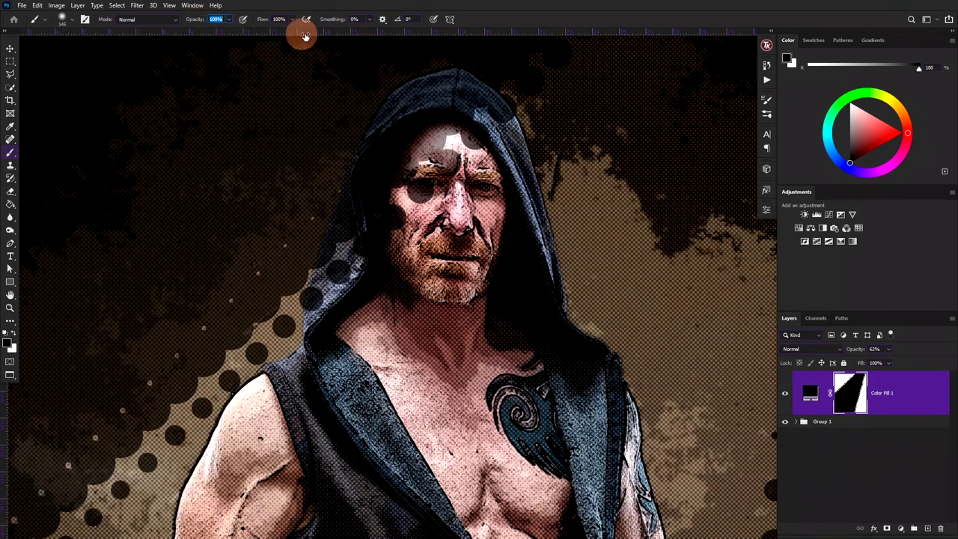
{"action": "left_click_drag", "start_coordinate": [469, 117], "coordinate": [481, 479]}
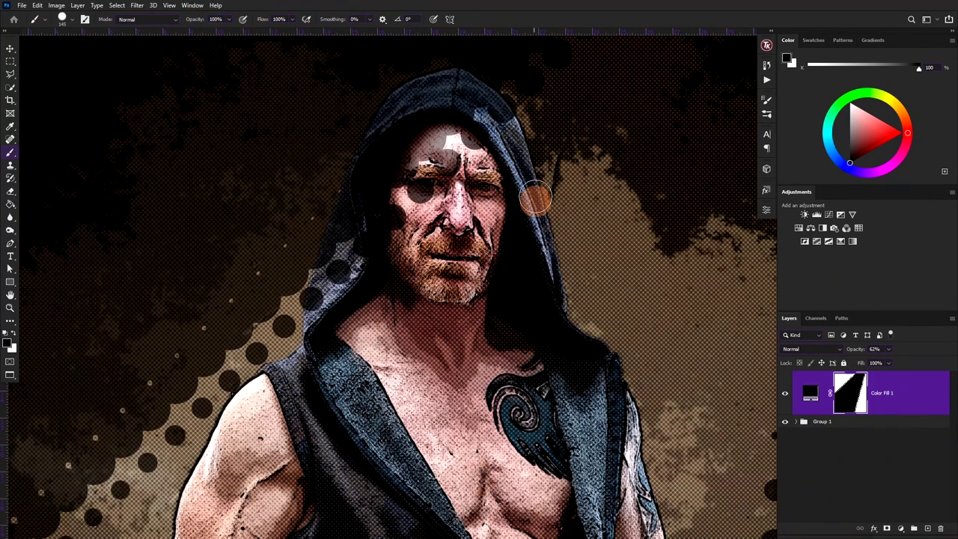
{"action": "mouse_move", "coordinate": [534, 198]}
{"action": "left_mouse_down"}
{"action": "mouse_move", "coordinate": [460, 90]}
{"action": "mouse_move", "coordinate": [329, 286]}
{"action": "mouse_move", "coordinate": [488, 107]}
{"action": "left_mouse_up"}
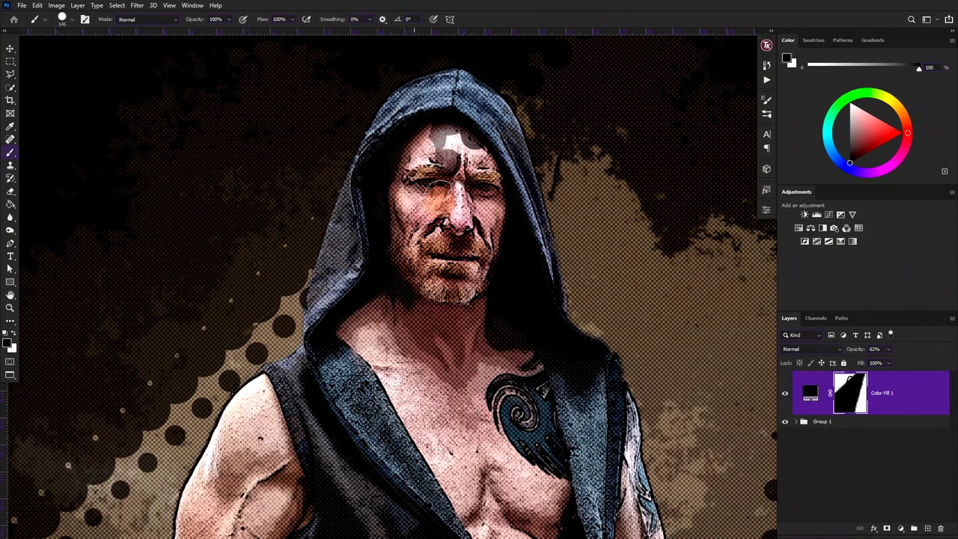